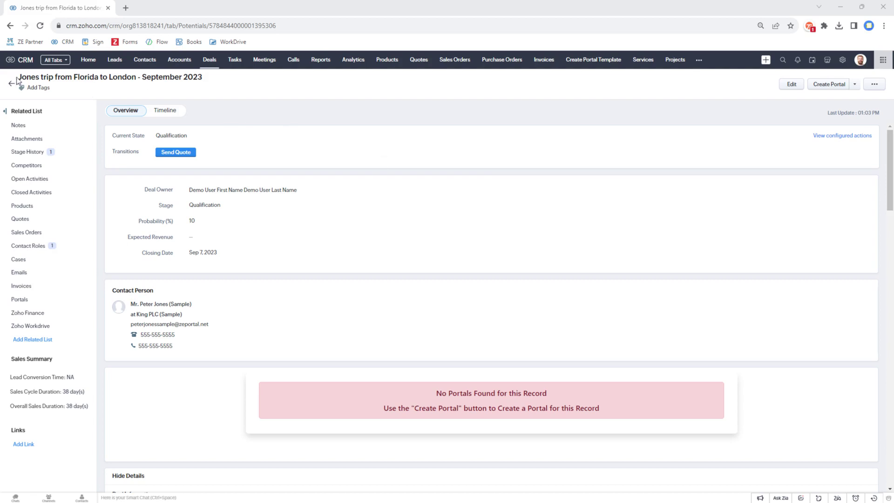
# - Choose the Trip Preparation Portal (2 Guests) template with the deal's main contact as portal person
pyautogui.moveTo(20, 77); pyautogui.dragTo(125, 81)
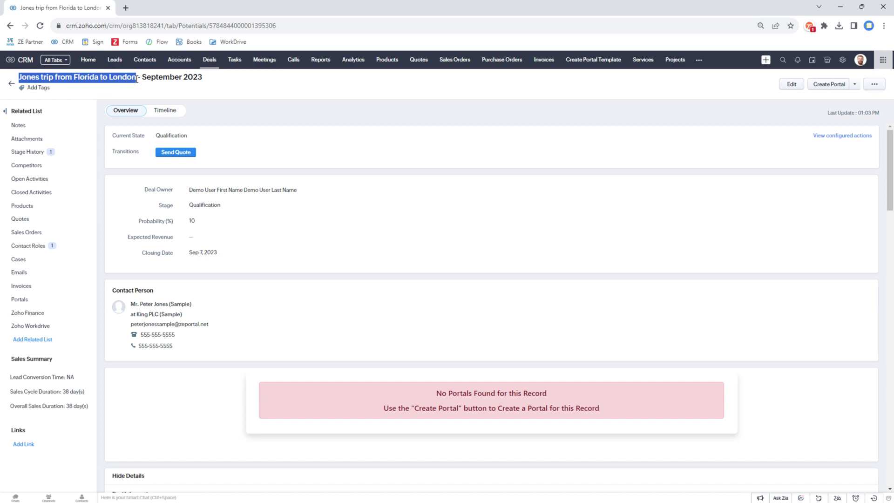
pyautogui.click(241, 93)
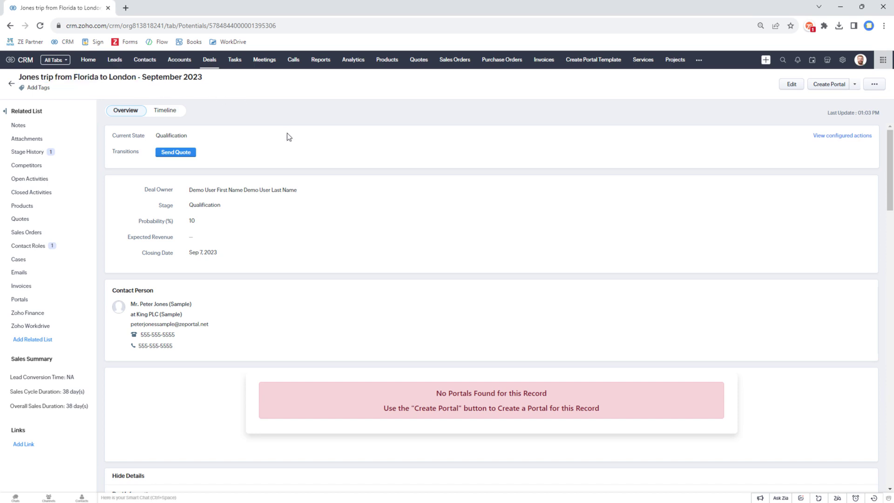
pyautogui.scroll(-7, 362, 220)
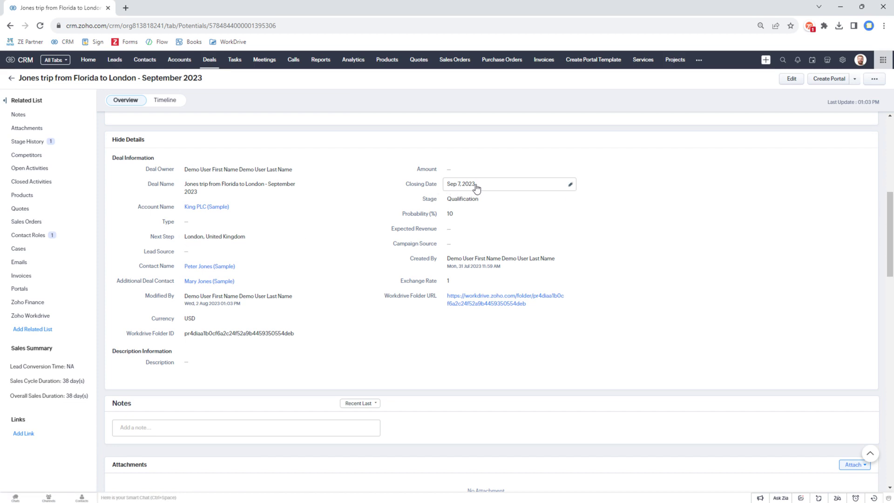
pyautogui.scroll(7, 476, 188)
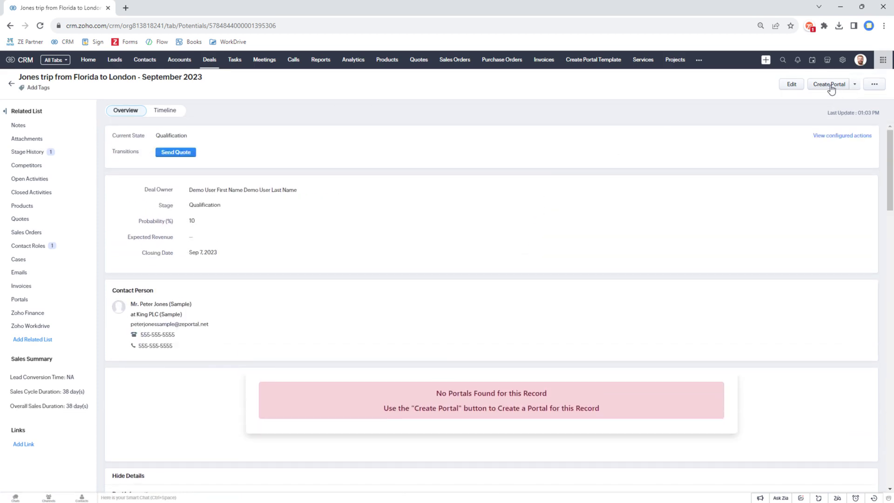
pyautogui.click(830, 85)
pyautogui.click(485, 218)
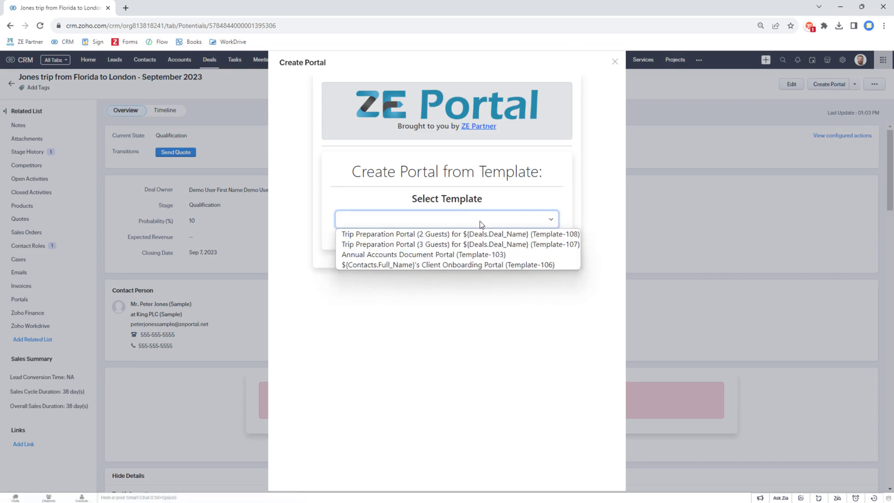
pyautogui.click(451, 234)
pyautogui.click(426, 305)
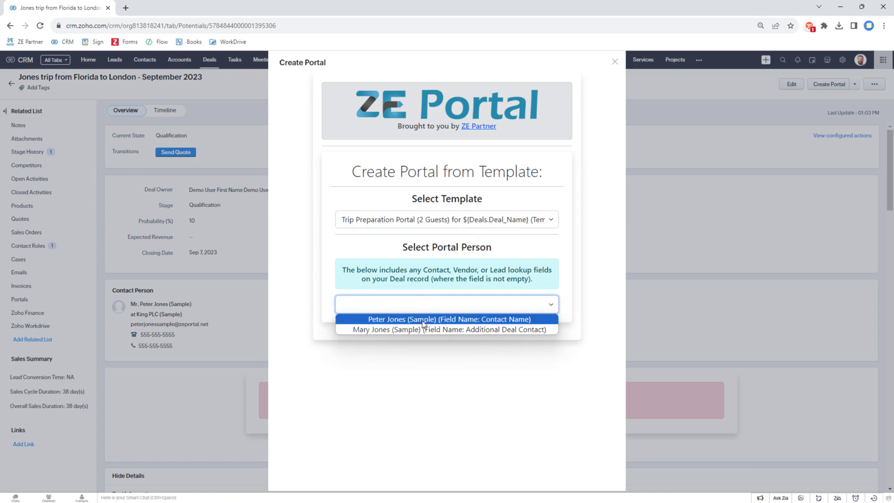
pyautogui.click(424, 321)
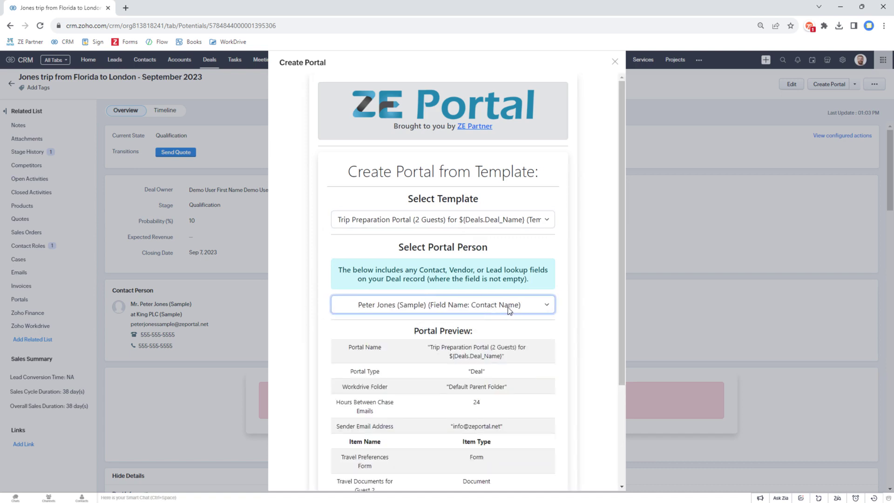
# - Check the preview's items, sender, 24-hour chase interval, Workdrive folder and Deal type, then create the portal
pyautogui.scroll(-3, 512, 306)
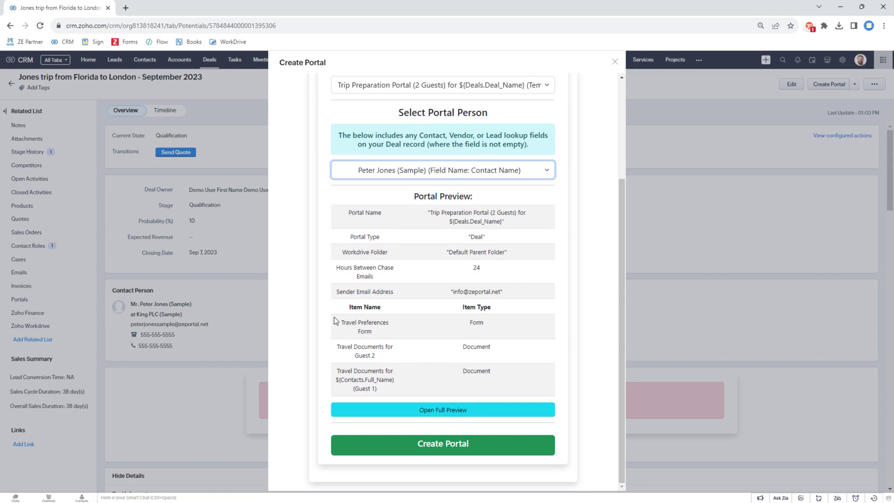
pyautogui.moveTo(344, 326); pyautogui.dragTo(384, 330)
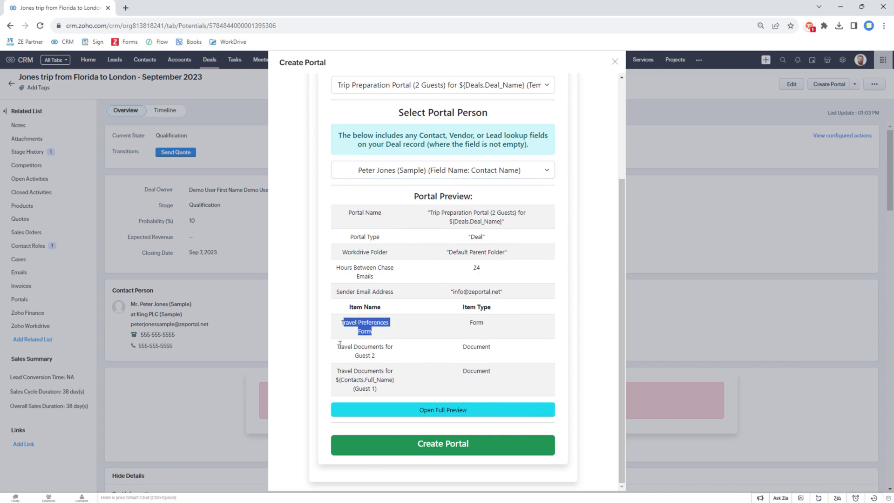
pyautogui.moveTo(338, 346); pyautogui.dragTo(385, 390)
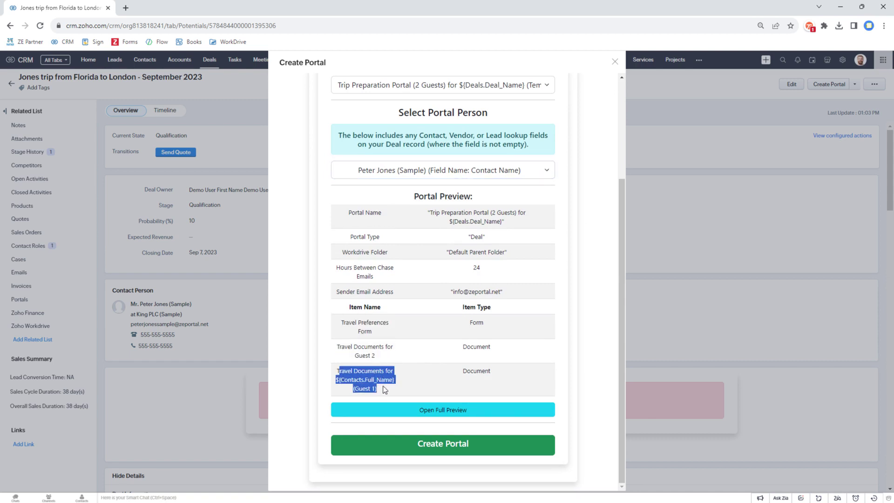
pyautogui.click(386, 393)
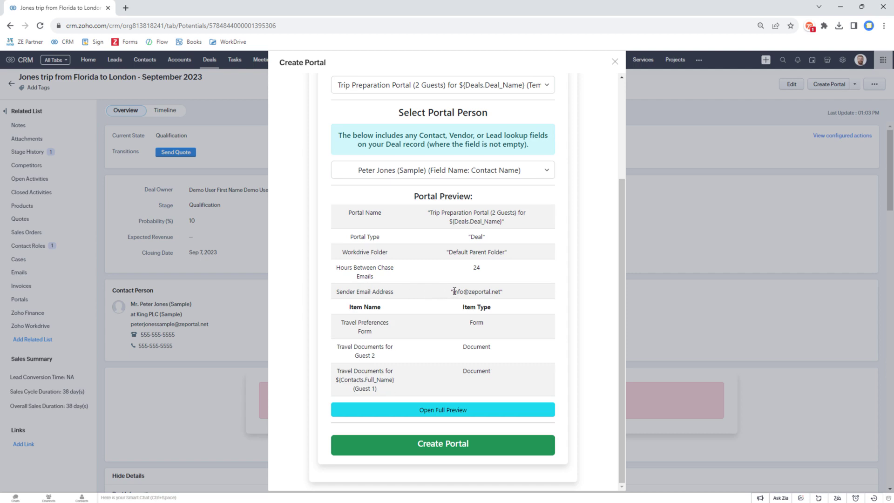
pyautogui.moveTo(455, 292); pyautogui.dragTo(510, 292)
pyautogui.click(510, 290)
pyautogui.moveTo(471, 267); pyautogui.dragTo(487, 268)
pyautogui.click(490, 273)
pyautogui.moveTo(453, 254); pyautogui.dragTo(505, 254)
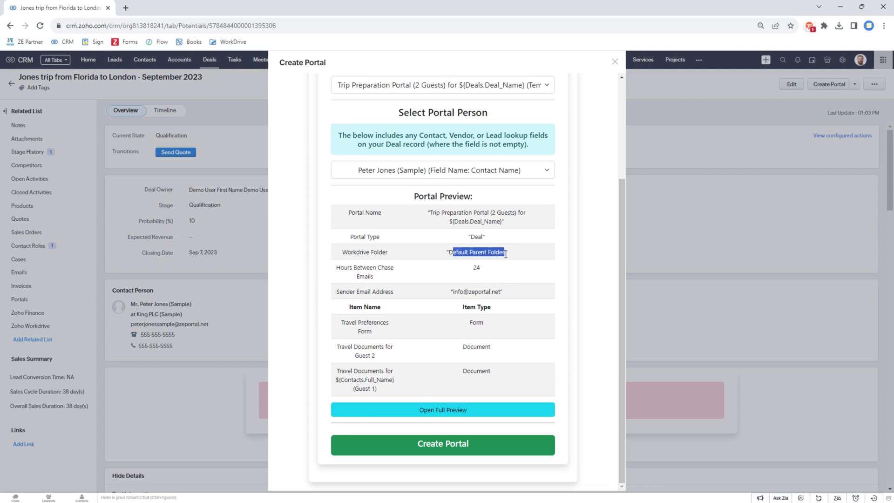
pyautogui.click(522, 258)
pyautogui.moveTo(471, 236); pyautogui.dragTo(502, 239)
pyautogui.click(477, 220)
pyautogui.click(436, 444)
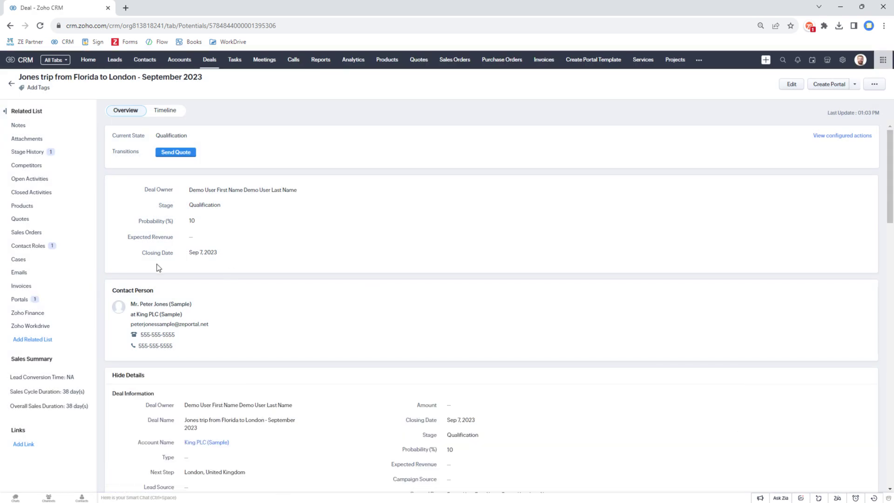
# - Confirm the new trip preparation portal appears in the deal's Portals related list
pyautogui.click(17, 299)
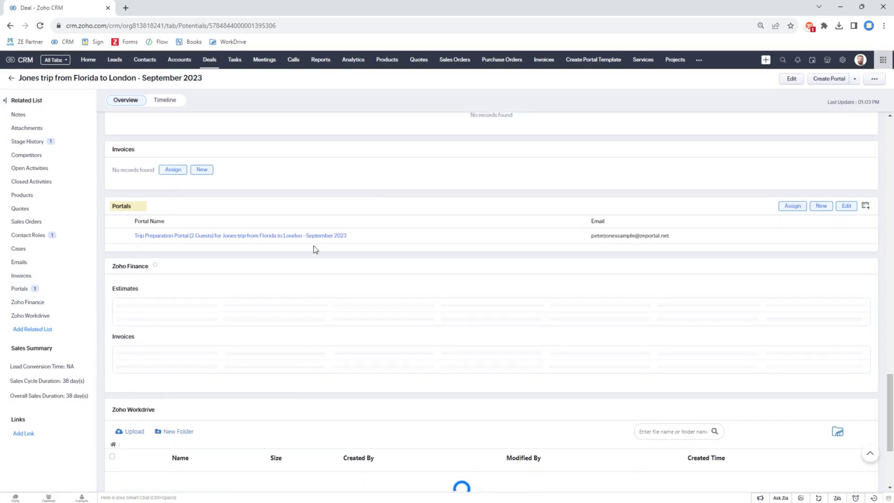
pyautogui.scroll(15, 407, 298)
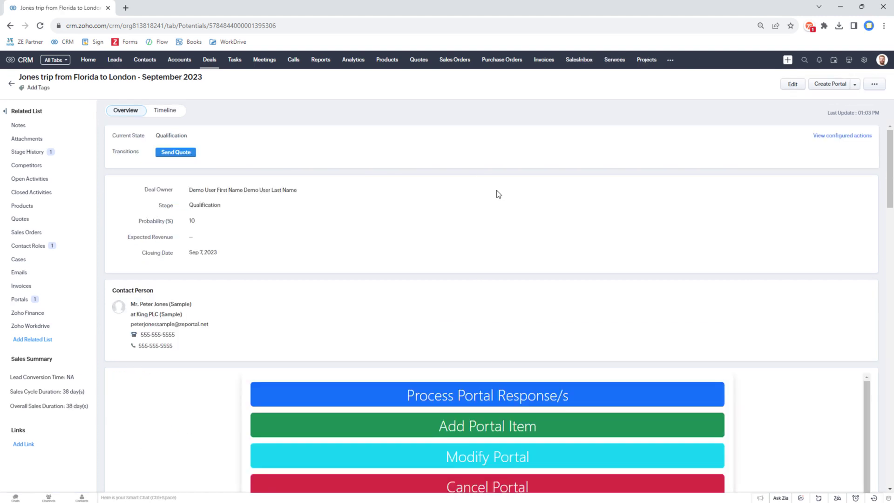
pyautogui.scroll(-3, 501, 195)
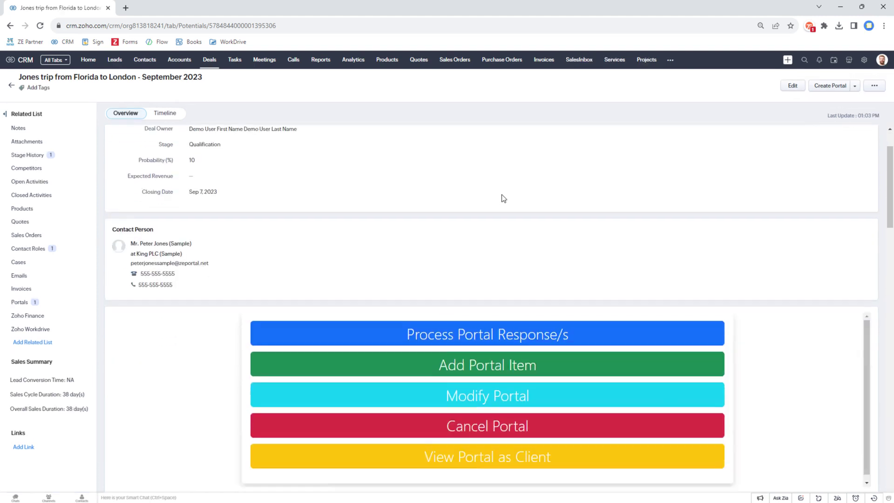
pyautogui.click(501, 292)
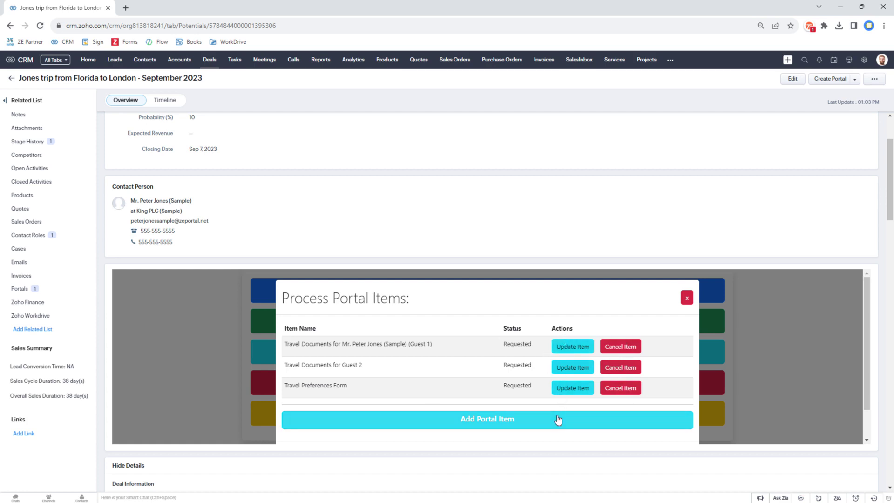
pyautogui.moveTo(343, 345); pyautogui.dragTo(381, 346)
pyautogui.click(496, 421)
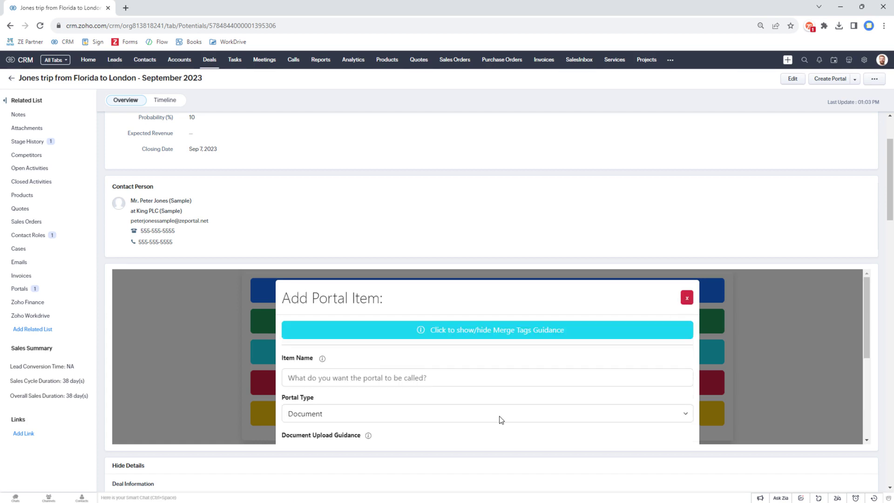
pyautogui.click(373, 377)
pyautogui.write('#')
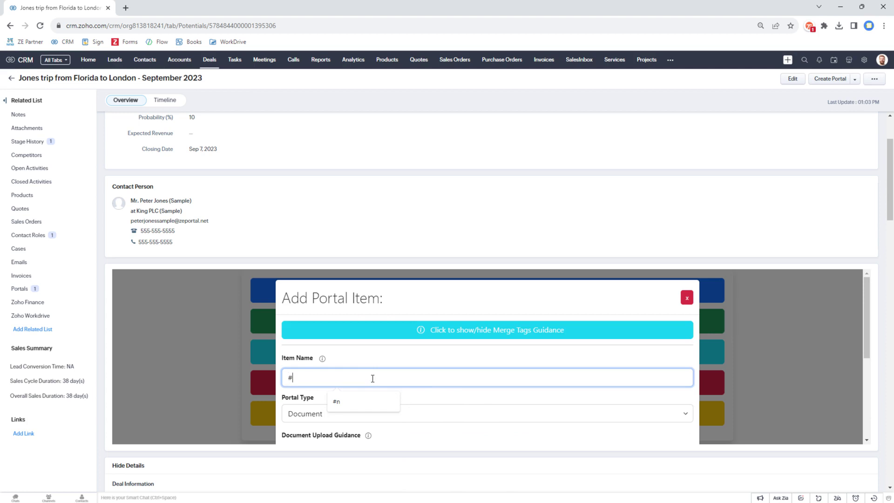
pyautogui.scroll(-5, 603, 397)
pyautogui.click(674, 409)
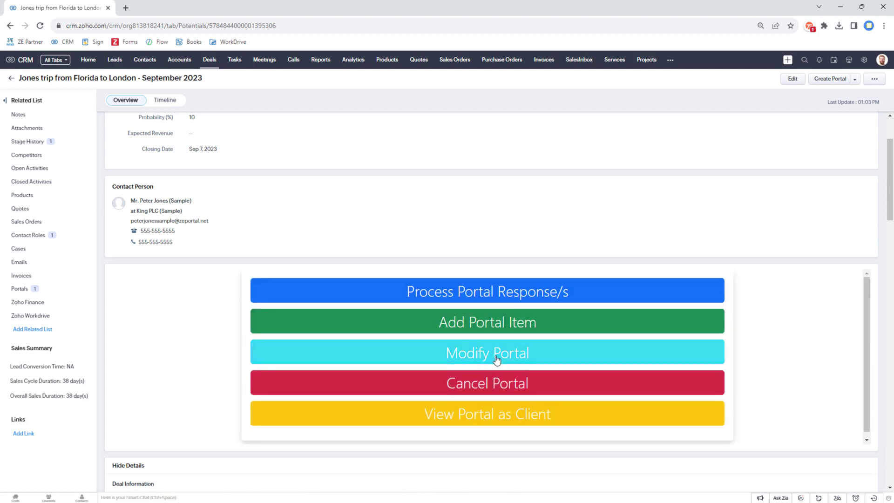
# - Look over the portal's settings form, then go back to the Jones trip deal page
pyautogui.click(497, 358)
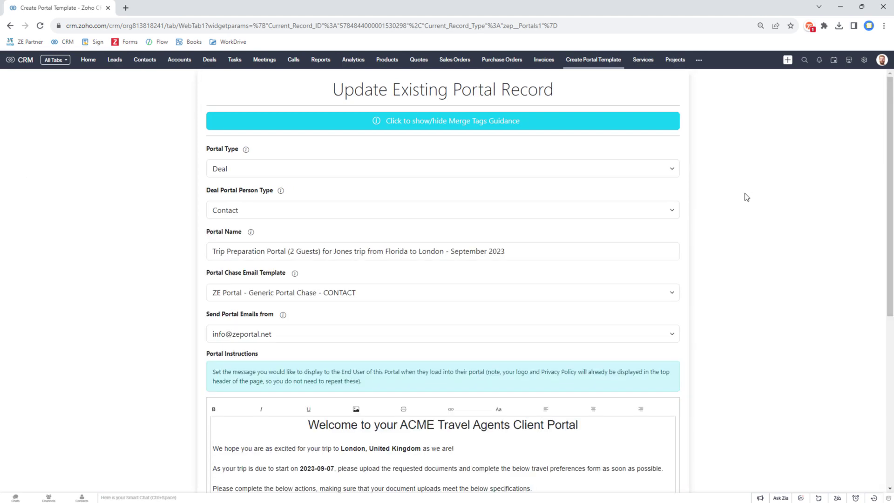
pyautogui.scroll(-5, 585, 208)
pyautogui.scroll(1, 326, 295)
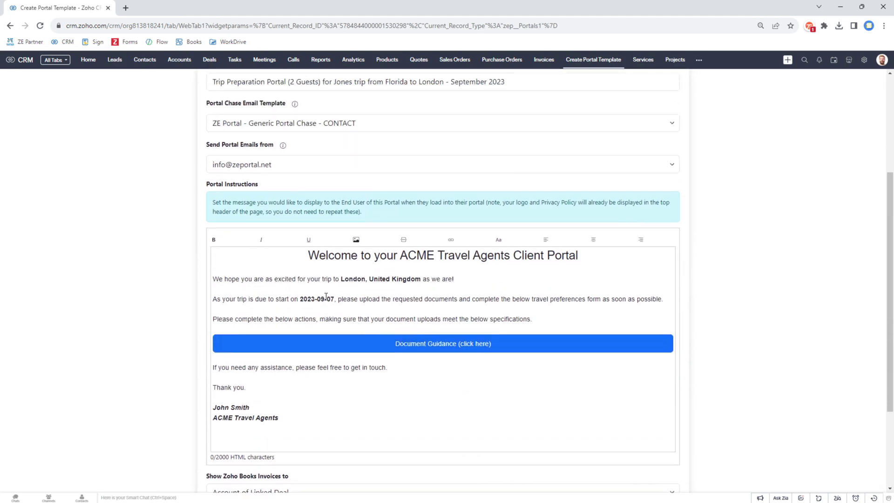
pyautogui.scroll(1, 326, 295)
pyautogui.scroll(2, 293, 200)
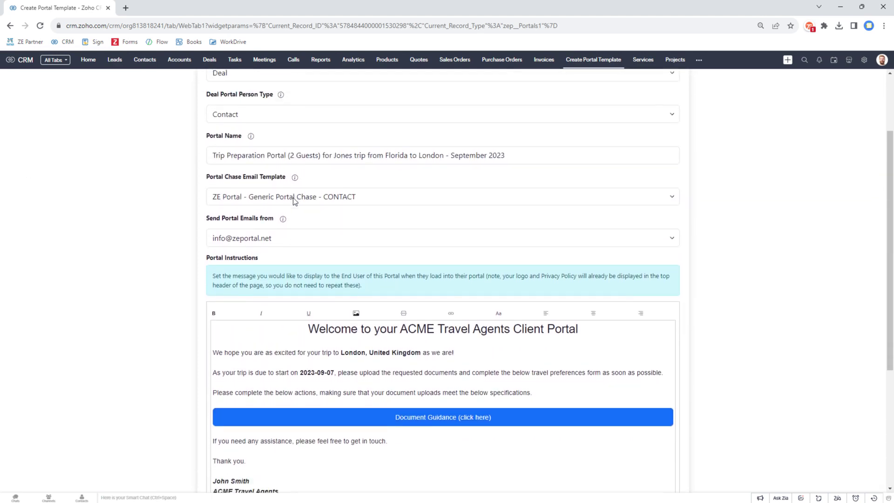
pyautogui.scroll(-6, 296, 200)
pyautogui.scroll(4, 295, 199)
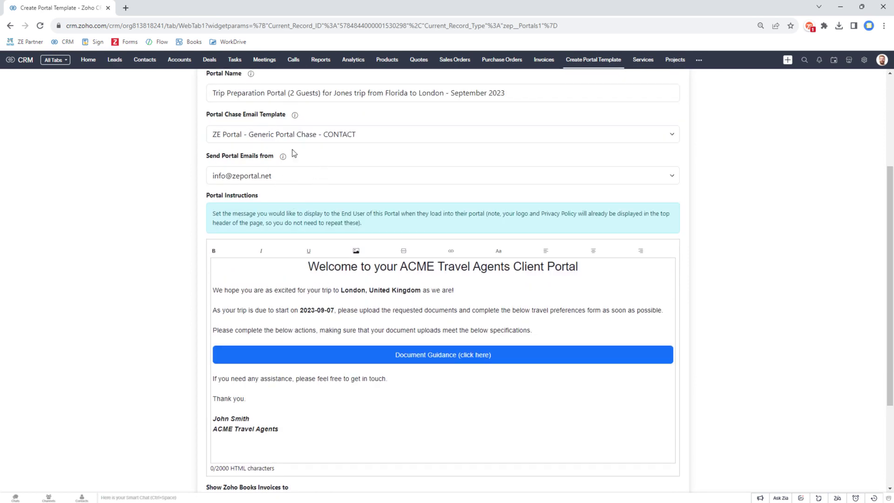
pyautogui.scroll(-3, 282, 175)
pyautogui.click(9, 26)
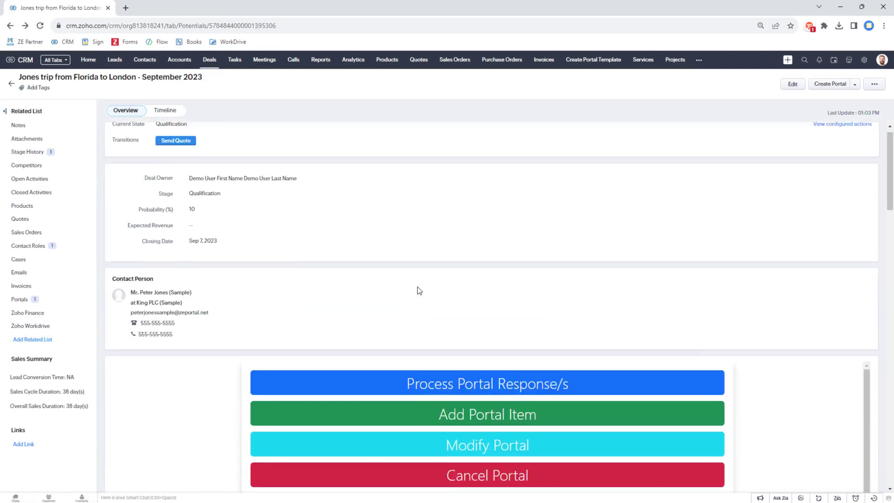
# - View the portal as the client, reading the London welcome message, required actions and $100 invoice
pyautogui.scroll(-3, 417, 289)
pyautogui.click(466, 374)
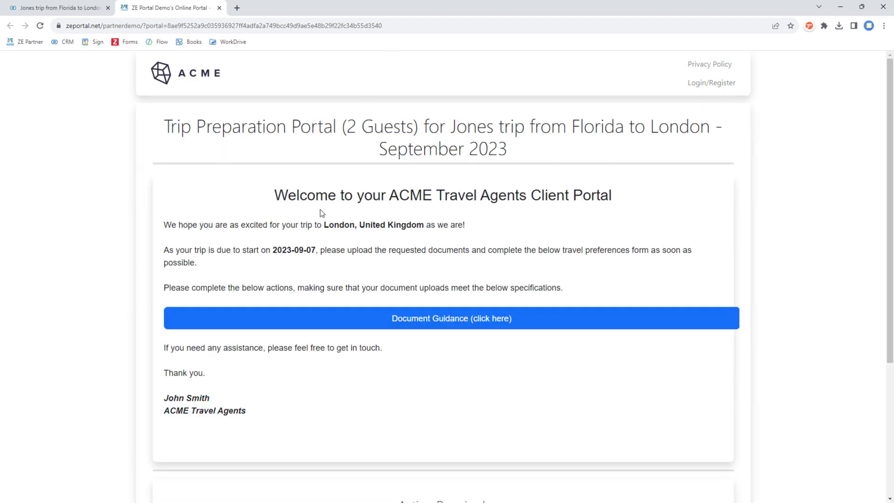
pyautogui.moveTo(264, 193); pyautogui.dragTo(452, 415)
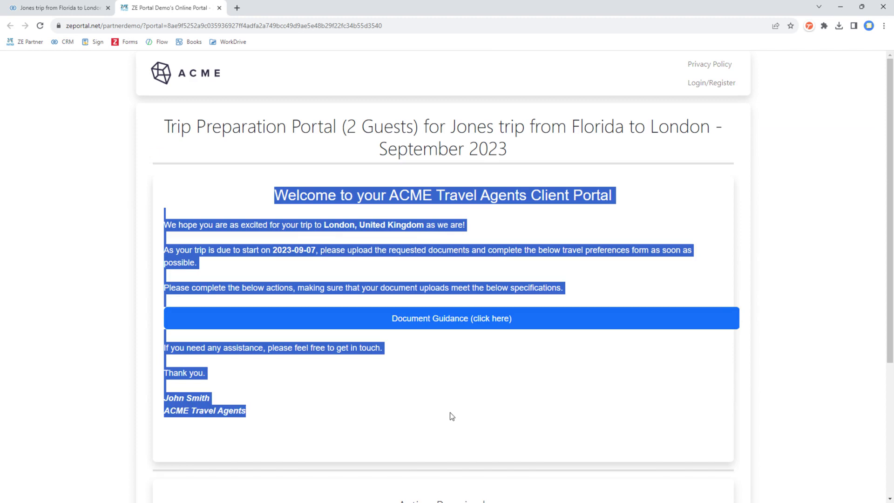
pyautogui.click(453, 415)
pyautogui.moveTo(258, 193); pyautogui.dragTo(437, 414)
pyautogui.click(438, 415)
pyautogui.scroll(-2, 466, 225)
pyautogui.moveTo(325, 132); pyautogui.dragTo(423, 132)
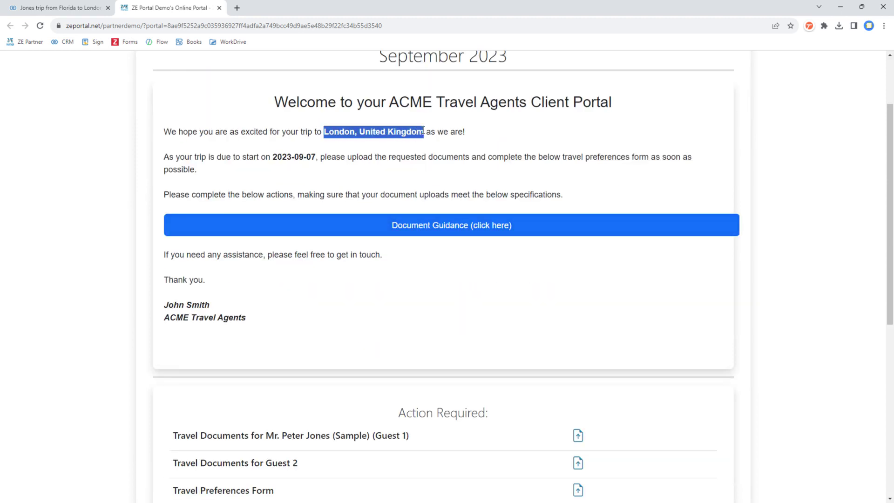
pyautogui.moveTo(274, 157); pyautogui.dragTo(317, 157)
pyautogui.scroll(-4, 280, 260)
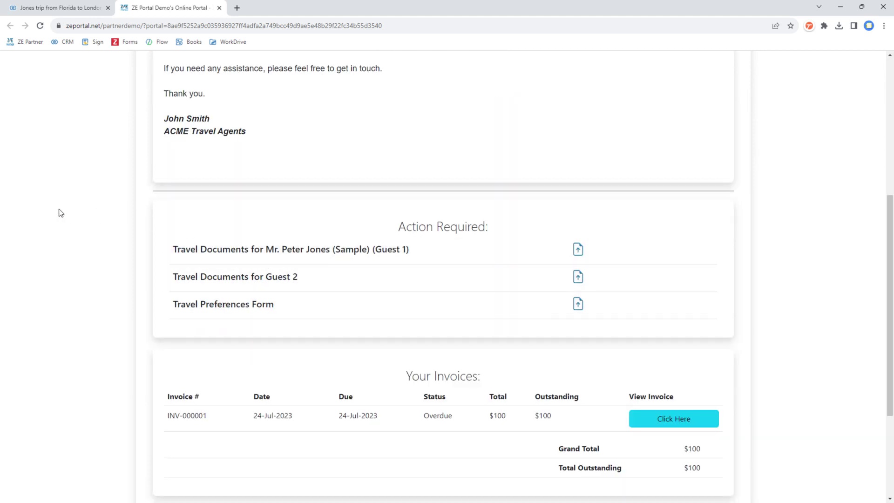
# - Attach passport.jpg to the Guest 1 Travel Documents item and submit it
pyautogui.click(307, 250)
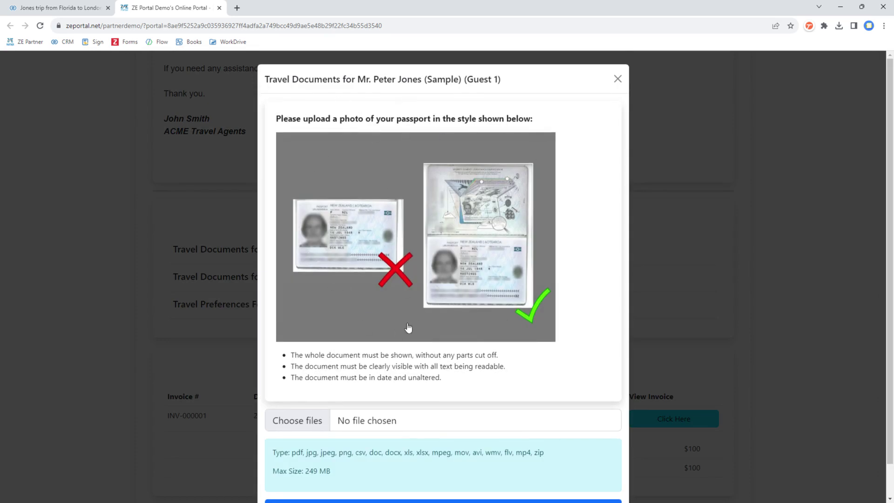
pyautogui.scroll(1, 406, 433)
pyautogui.click(379, 433)
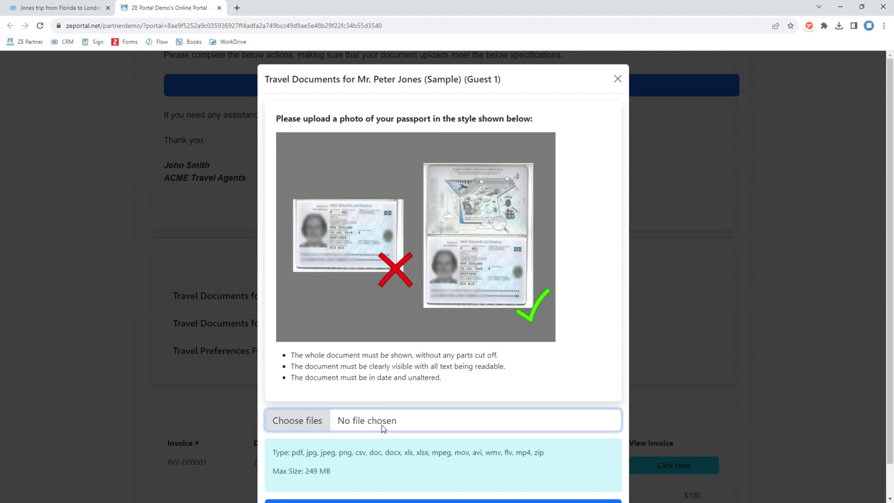
pyautogui.click(207, 201)
pyautogui.doubleClick(208, 201)
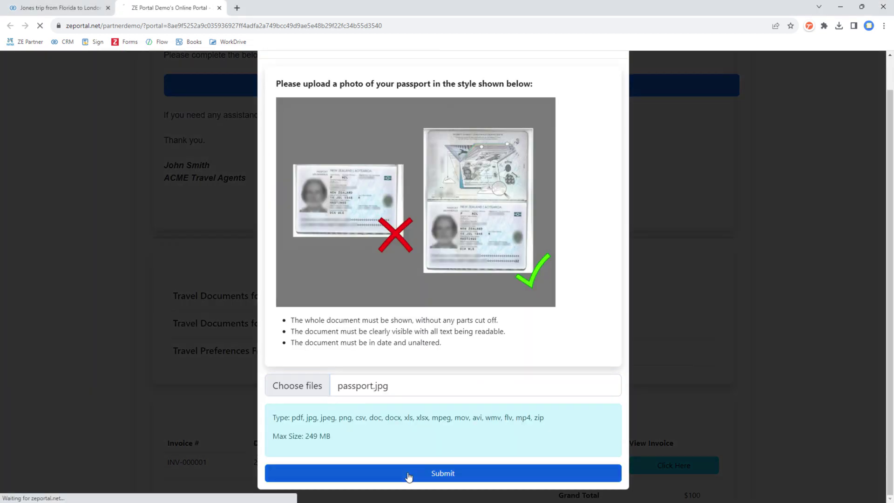
pyautogui.click(409, 474)
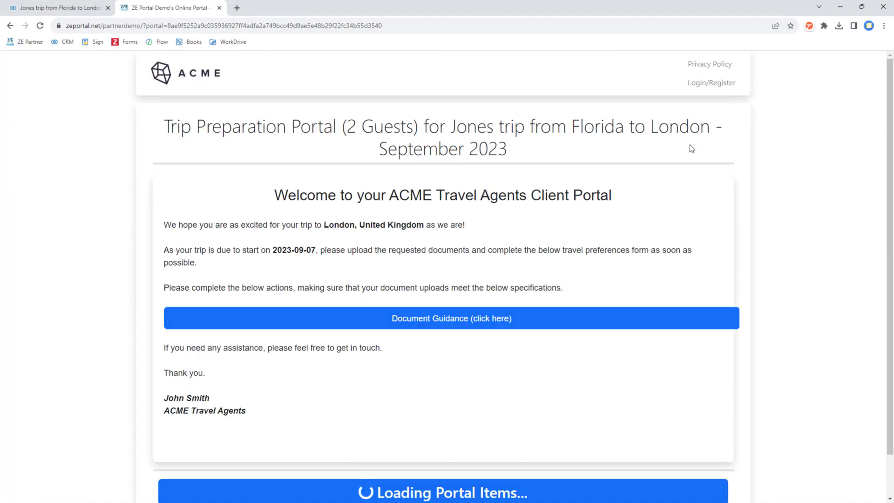
# - Attach passport.jpg to the Travel Documents for Guest 2 item and submit it
pyautogui.scroll(-5, 401, 405)
pyautogui.moveTo(185, 390); pyautogui.dragTo(642, 396)
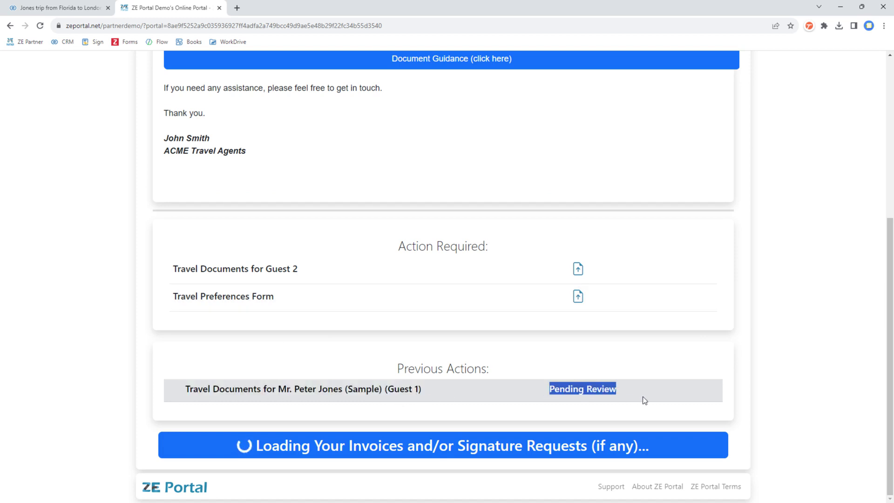
pyautogui.click(639, 393)
pyautogui.click(246, 270)
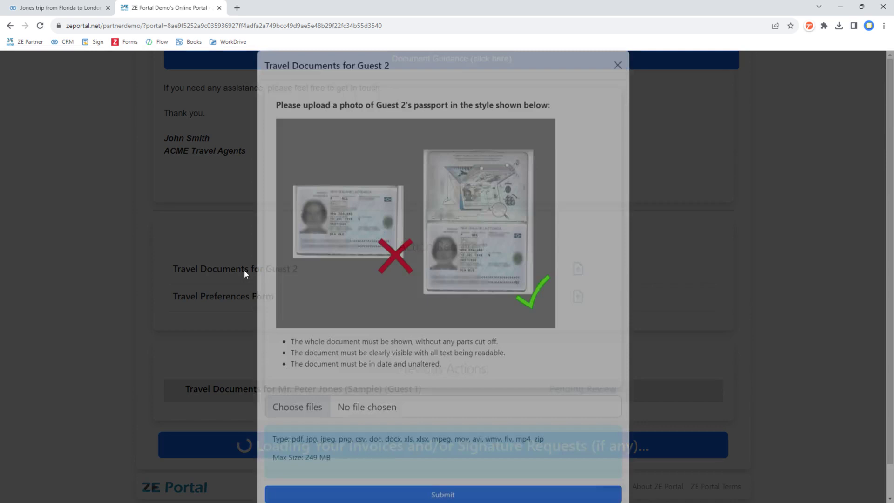
pyautogui.click(371, 422)
pyautogui.doubleClick(205, 199)
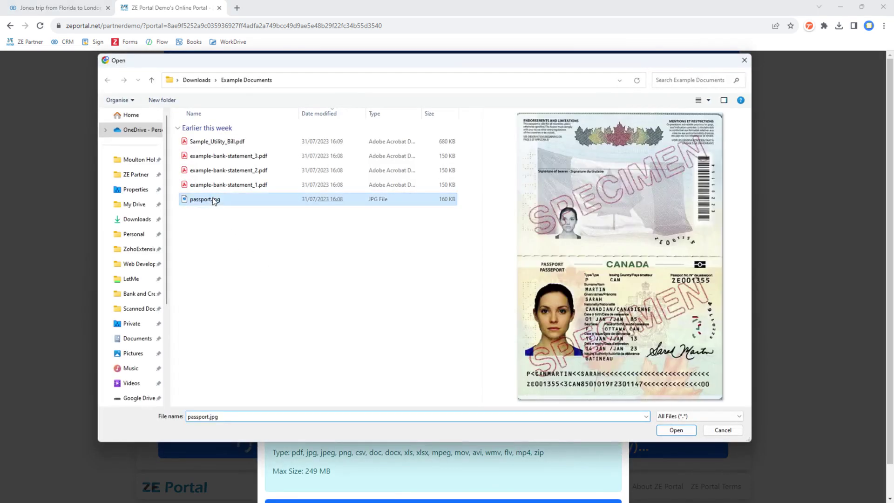
pyautogui.moveTo(245, 390); pyautogui.dragTo(383, 384)
pyautogui.click(385, 389)
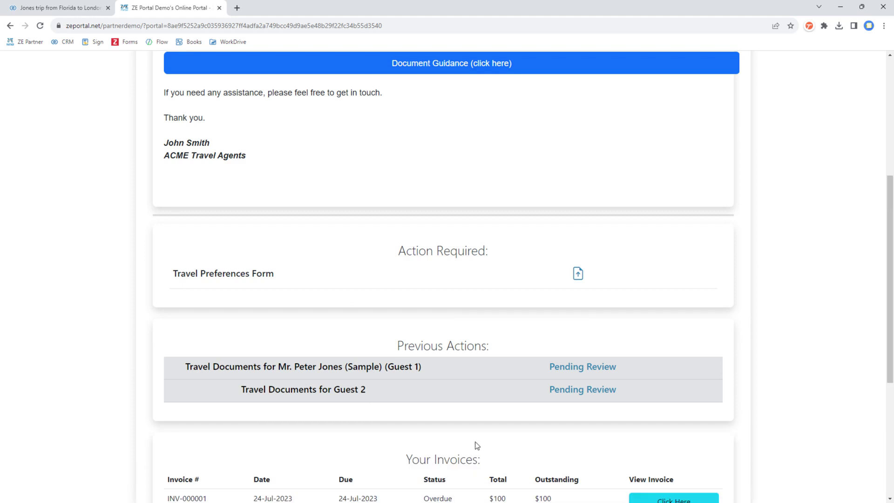
pyautogui.scroll(-5, 475, 442)
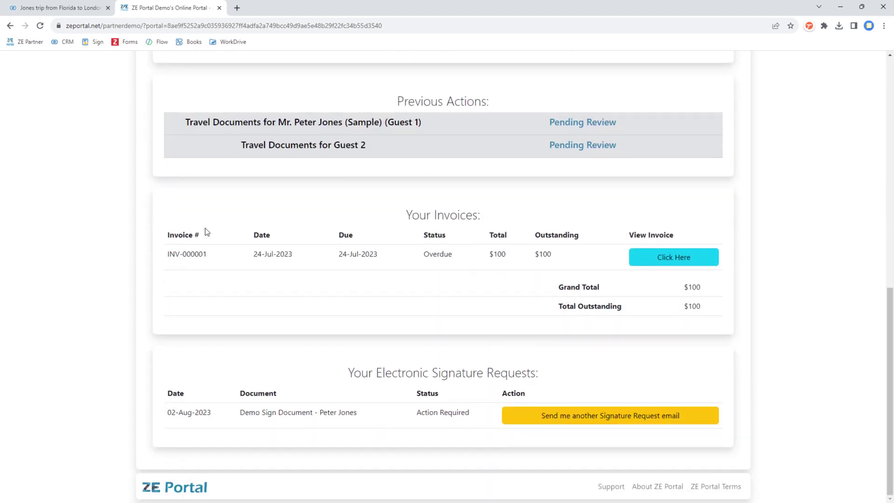
pyautogui.click(663, 257)
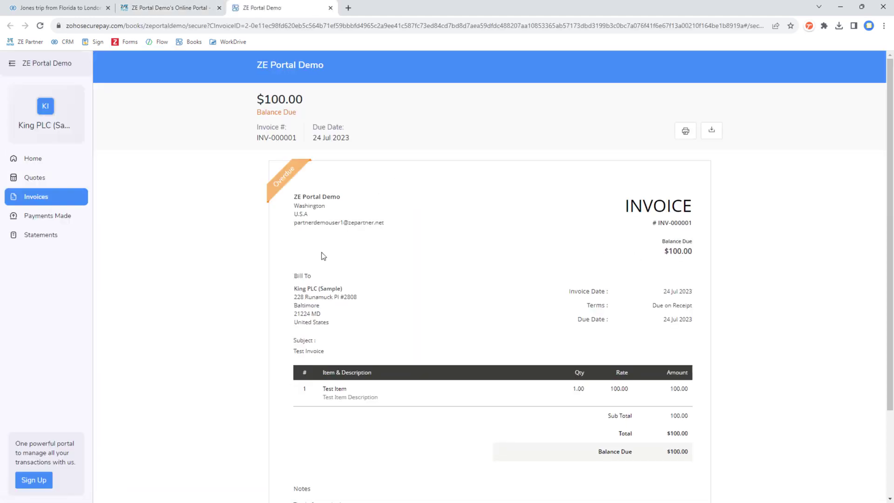
pyautogui.moveTo(352, 293); pyautogui.dragTo(294, 291)
pyautogui.click(361, 291)
pyautogui.click(330, 8)
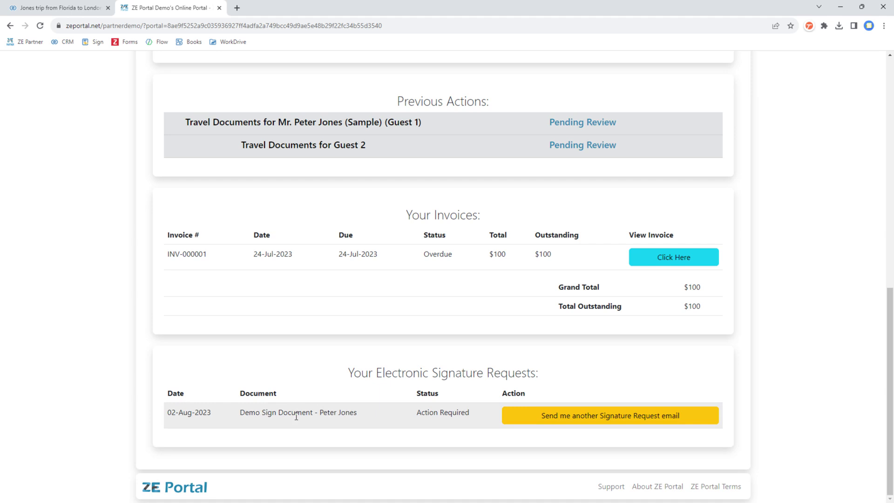
pyautogui.moveTo(247, 412); pyautogui.dragTo(365, 416)
pyautogui.click(365, 417)
# - Request another signature email, then scroll through the reloaded portal's items and invoice
pyautogui.click(555, 420)
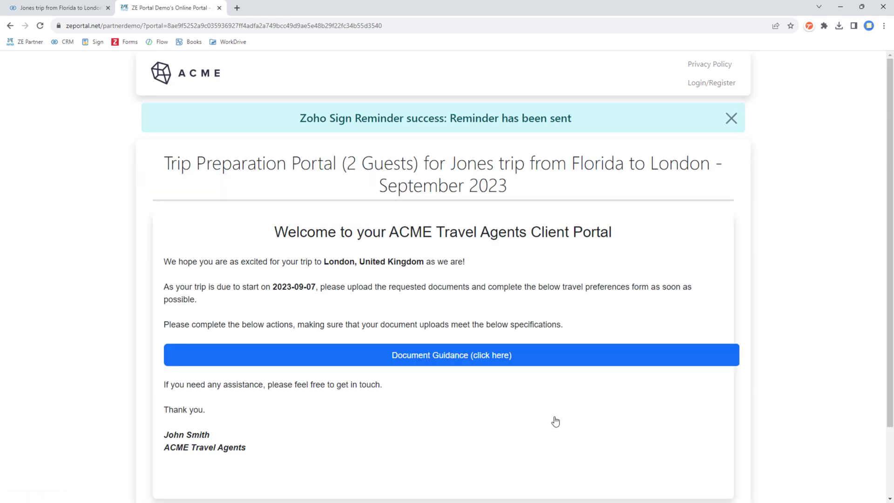
pyautogui.scroll(-1, 568, 290)
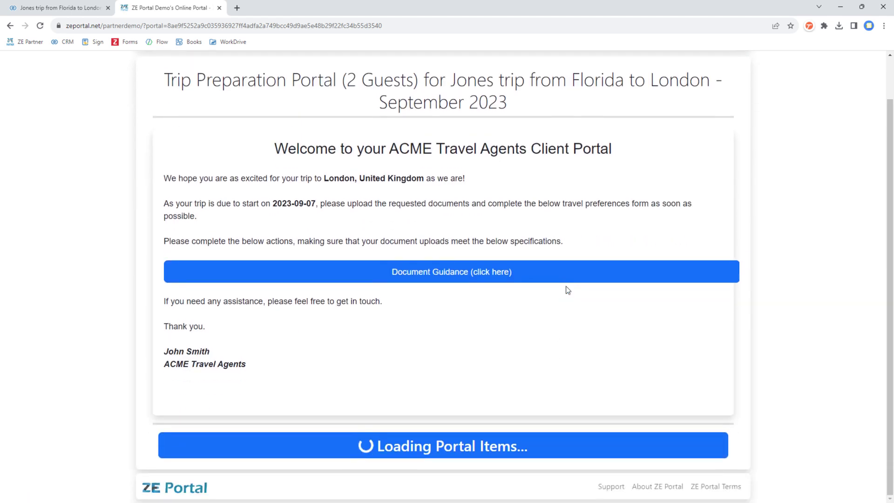
pyautogui.scroll(-4, 557, 352)
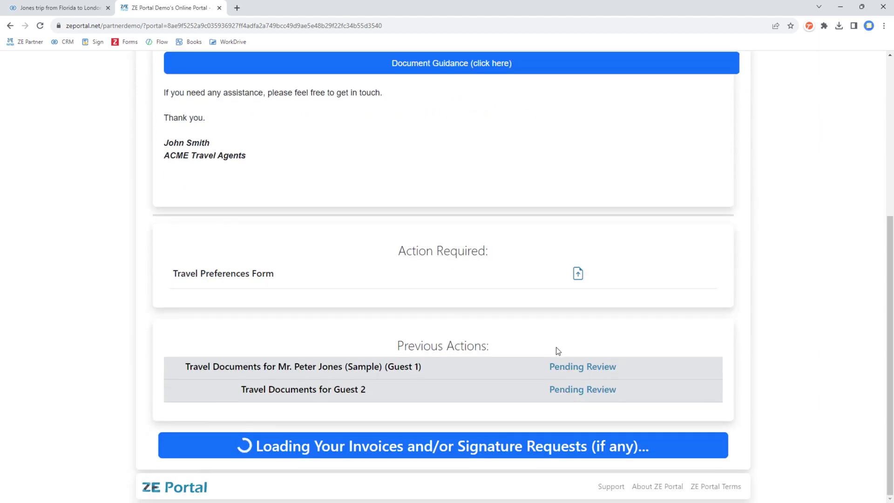
pyautogui.scroll(-4, 567, 453)
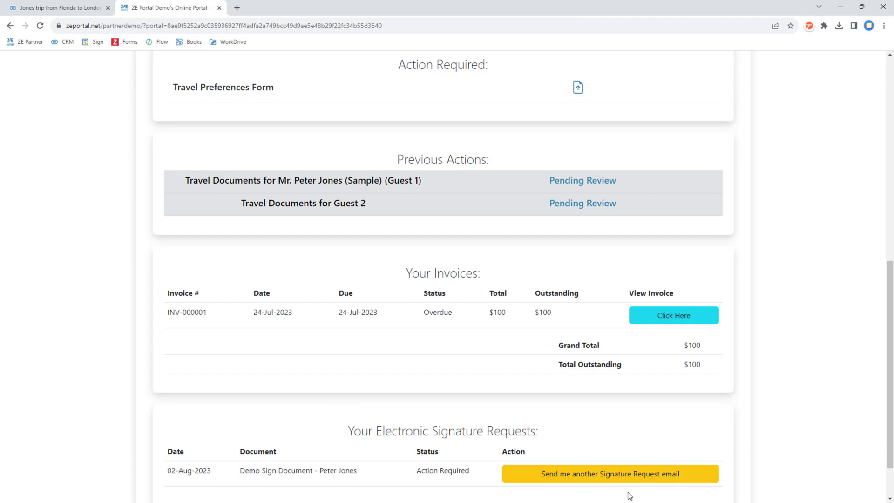
pyautogui.scroll(3, 630, 496)
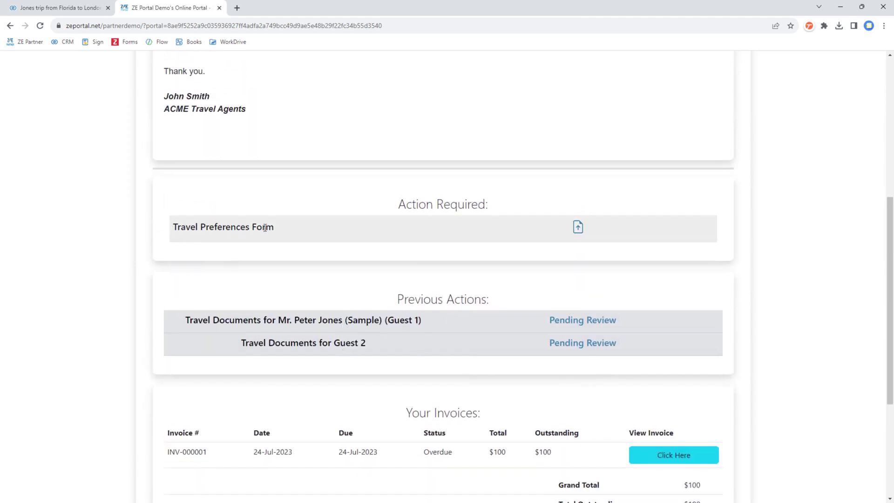
# - Reload the Jones trip deal, then open the Guest 1 travel documents item from Home's Client Portal Items
pyautogui.click(85, 9)
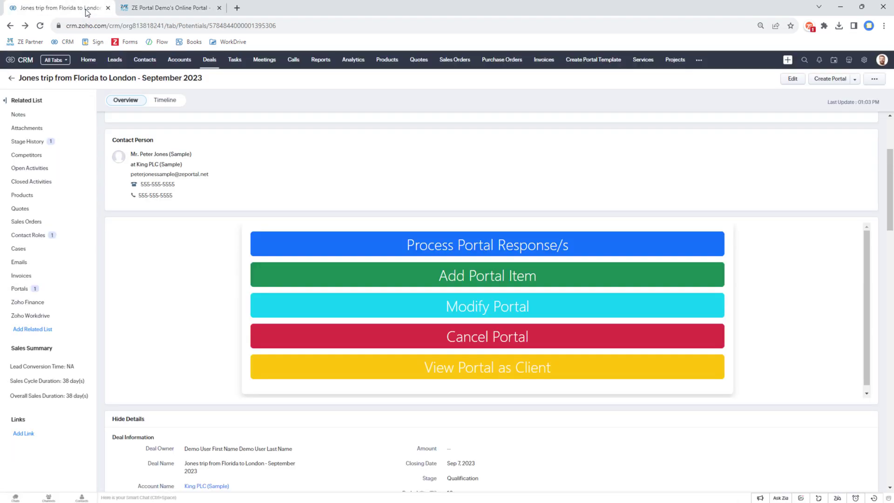
pyautogui.rightClick(243, 164)
pyautogui.click(282, 195)
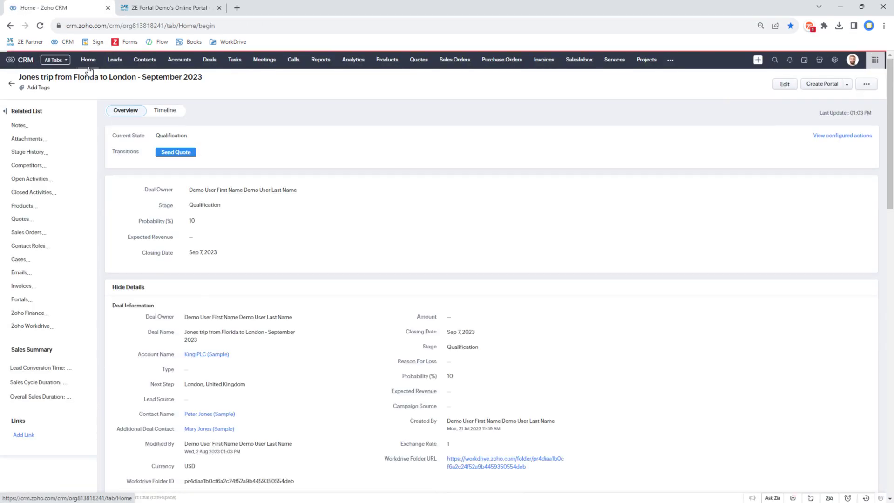
pyautogui.click(89, 68)
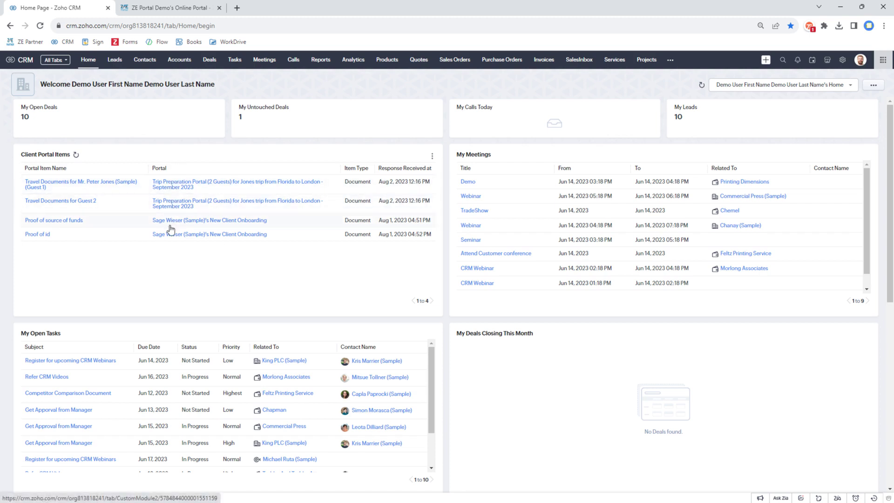
pyautogui.click(95, 186)
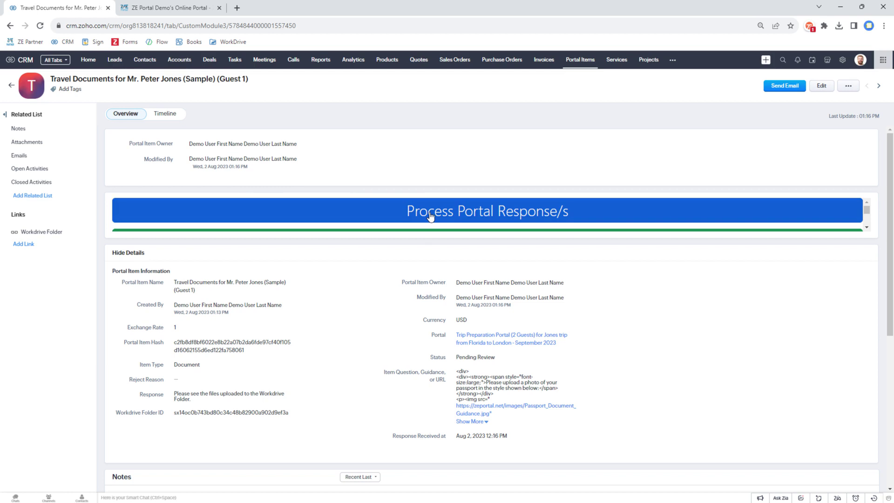
# - In Process Portal Responses, accept Guest 1's travel documents and reject Guest 2's
pyautogui.click(430, 213)
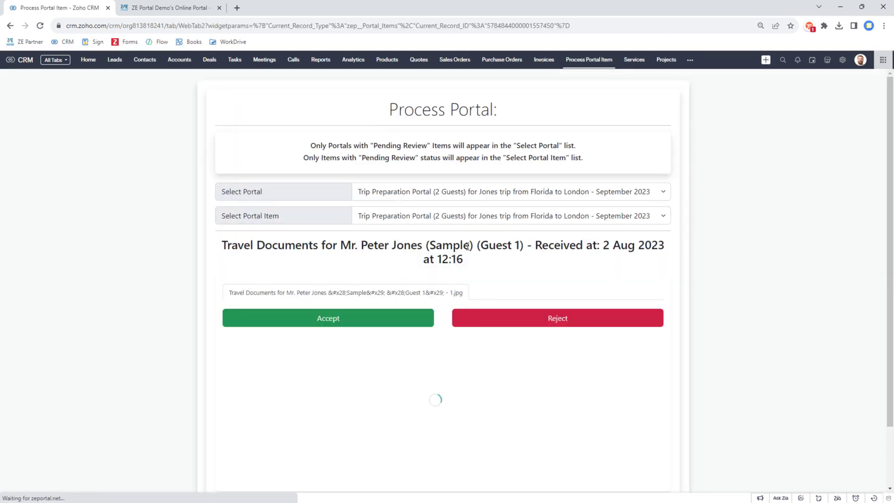
pyautogui.scroll(-1, 437, 240)
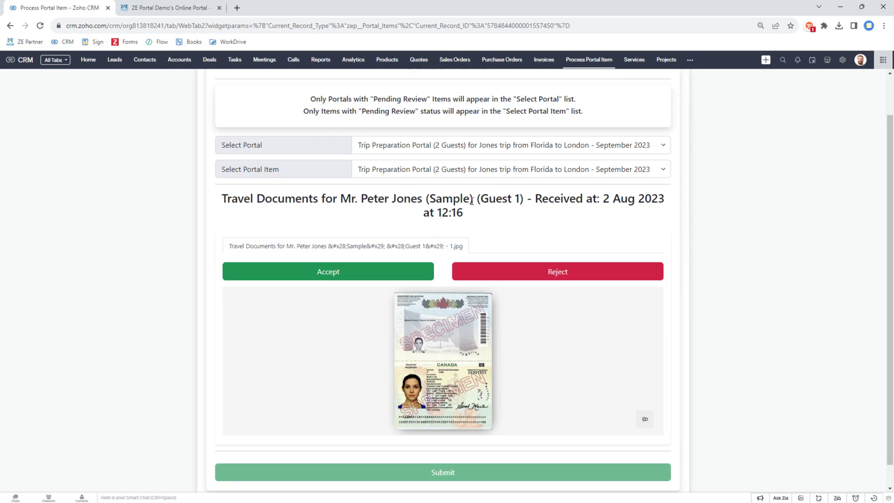
pyautogui.click(292, 276)
pyautogui.click(415, 477)
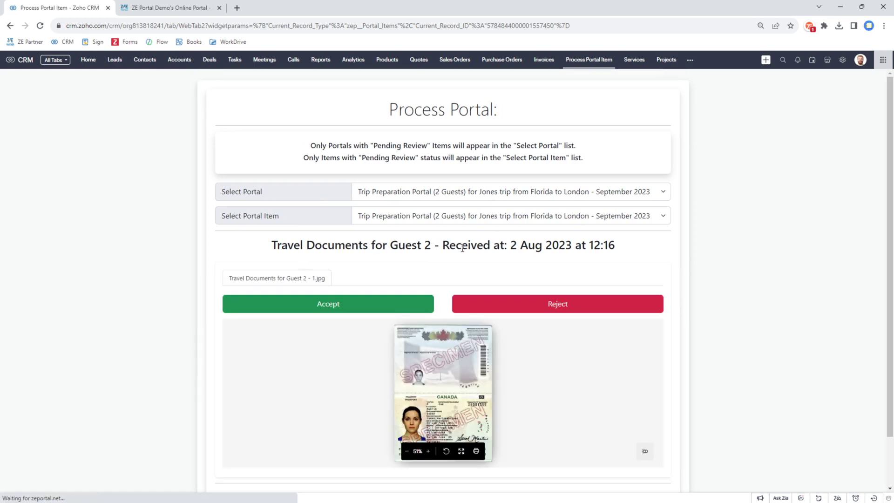
pyautogui.scroll(-1, 463, 249)
pyautogui.click(551, 248)
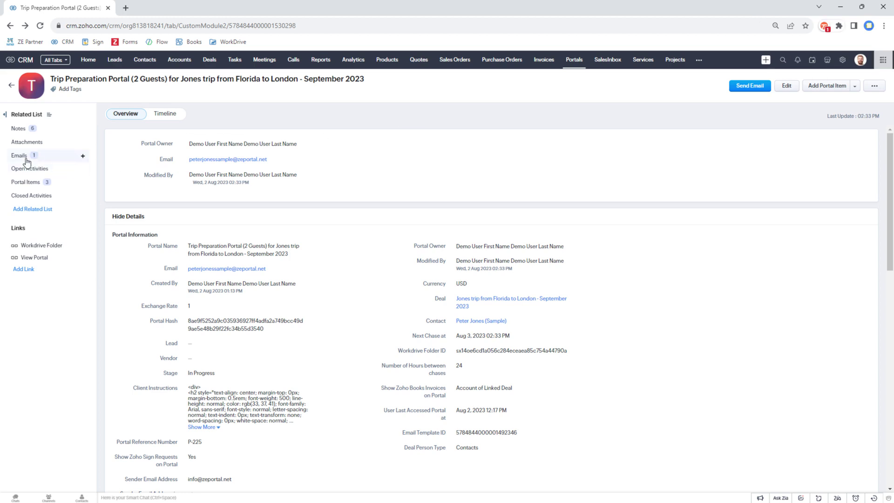
# - Open the Action Required email and launch its Open Portal link in an incognito window
pyautogui.scroll(-2, 25, 161)
pyautogui.click(26, 162)
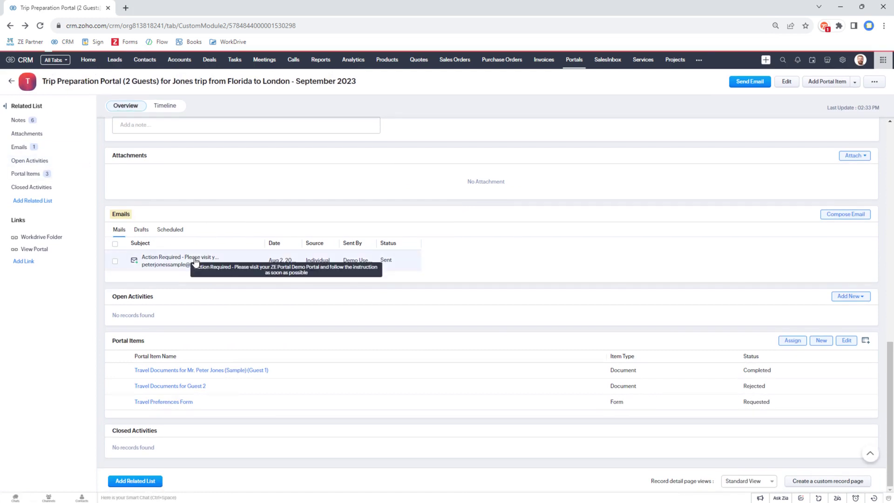
pyautogui.click(208, 254)
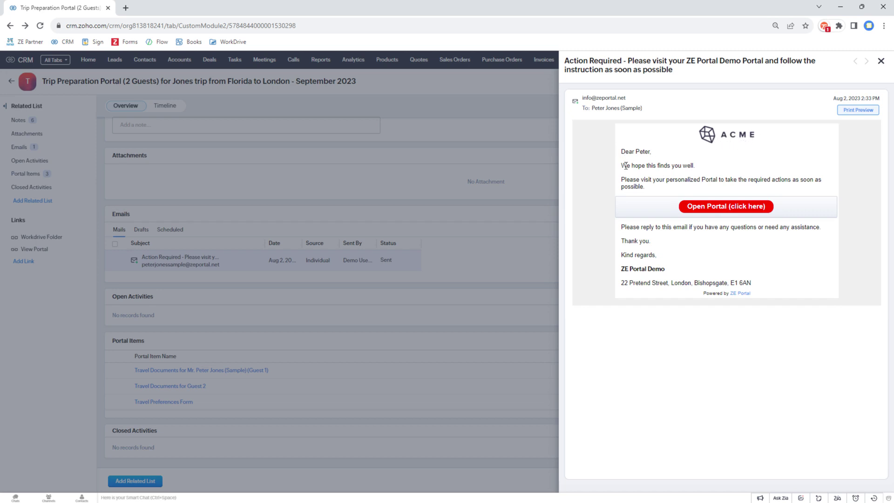
pyautogui.moveTo(623, 166); pyautogui.dragTo(690, 154)
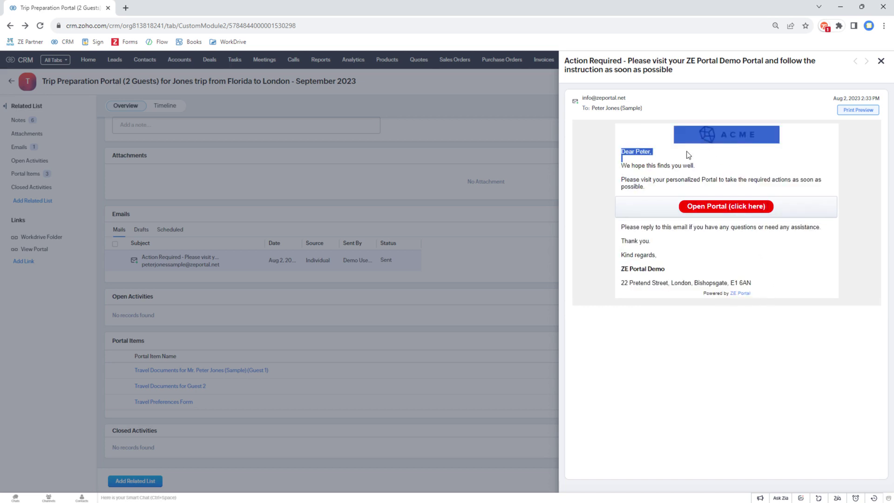
pyautogui.click(680, 165)
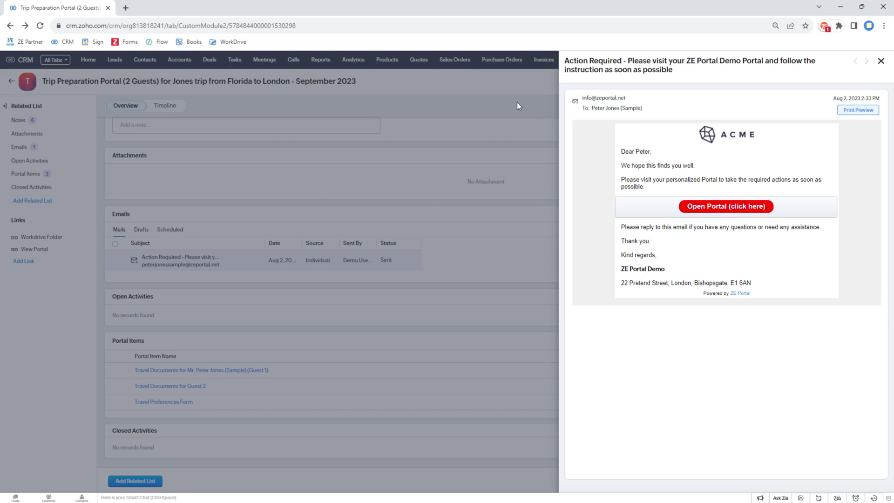
pyautogui.rightClick(701, 209)
pyautogui.click(725, 238)
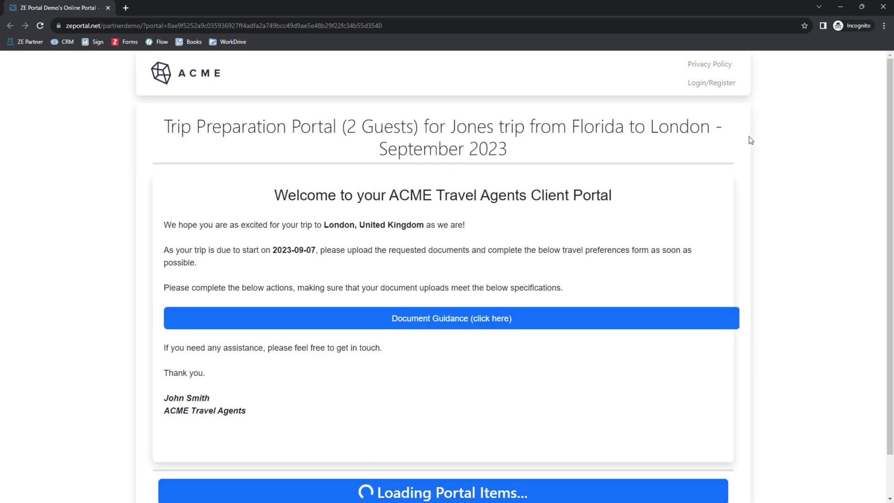
# - Upload passport.jpg as Guest 2's travel documents under Action Required and submit it
pyautogui.scroll(-6, 651, 153)
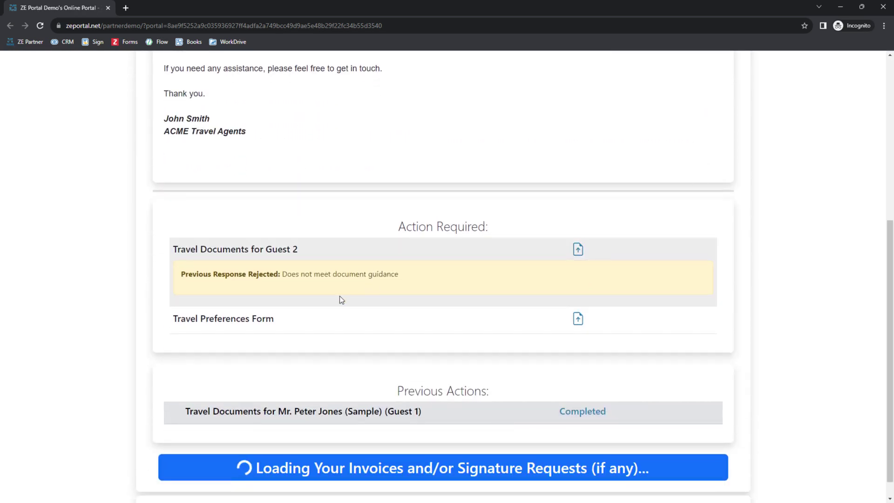
pyautogui.click(373, 281)
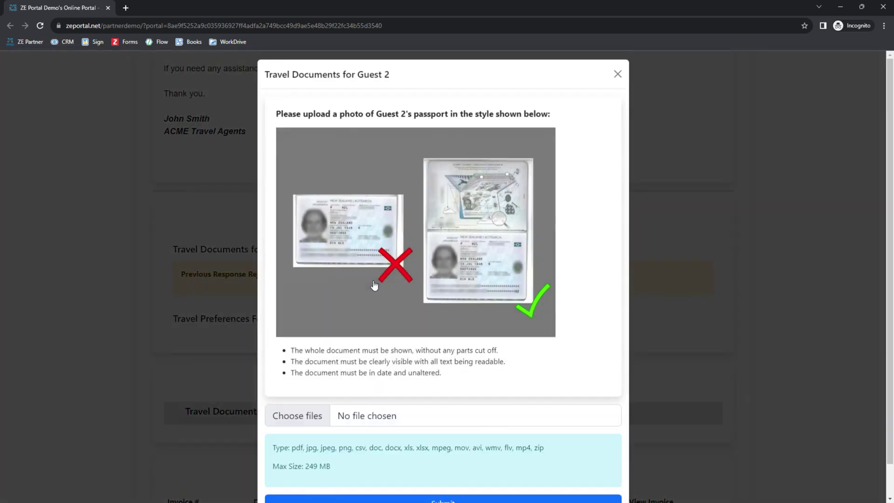
pyautogui.scroll(-1, 374, 285)
pyautogui.click(391, 384)
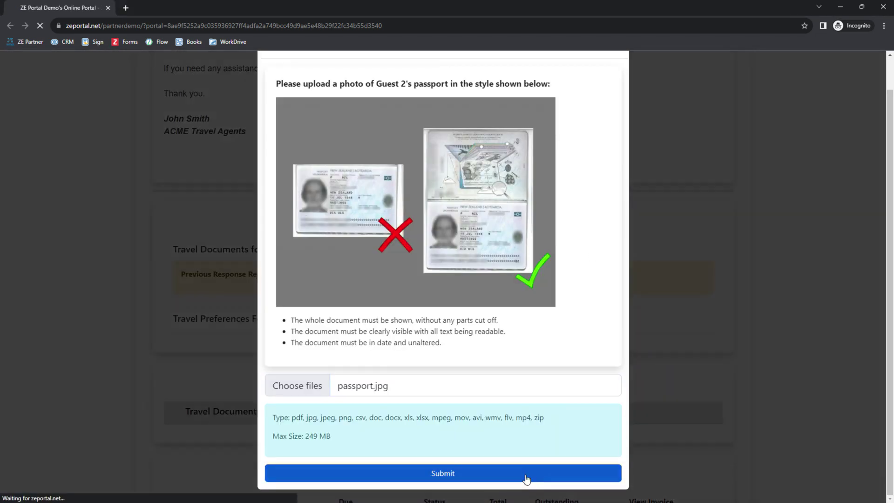
pyautogui.click(527, 479)
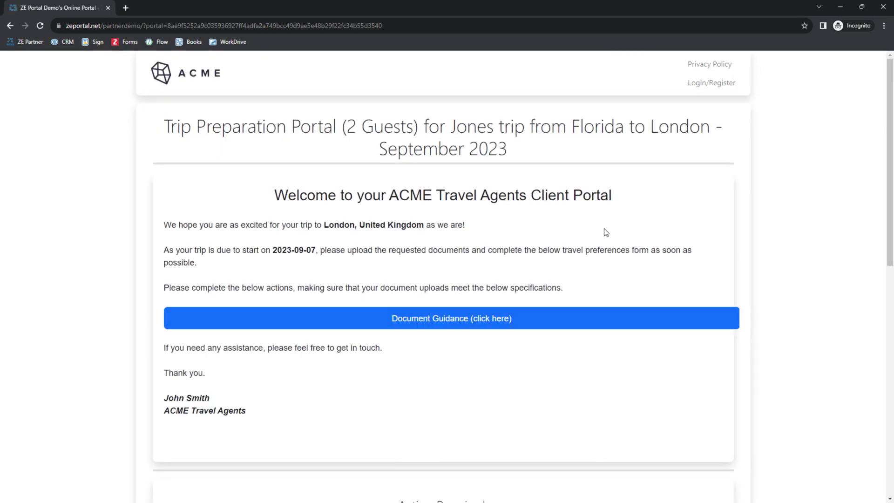
pyautogui.scroll(-2, 592, 233)
pyautogui.scroll(-3, 592, 232)
# - Open the Travel Preferences Form in Zoho Forms
pyautogui.click(301, 262)
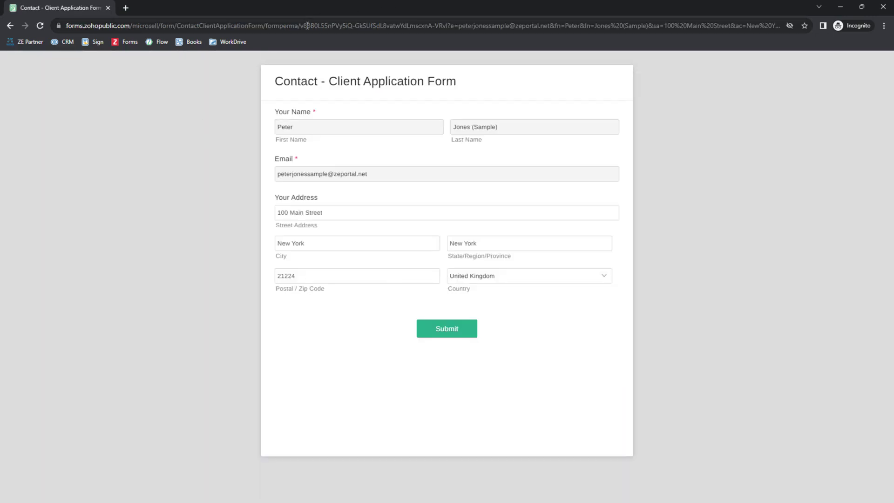
pyautogui.moveTo(307, 25); pyautogui.dragTo(850, 37)
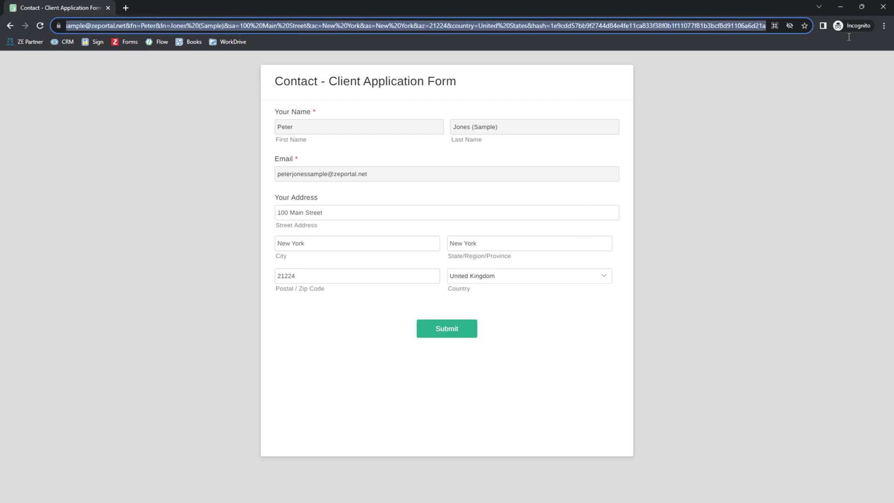
pyautogui.click(790, 114)
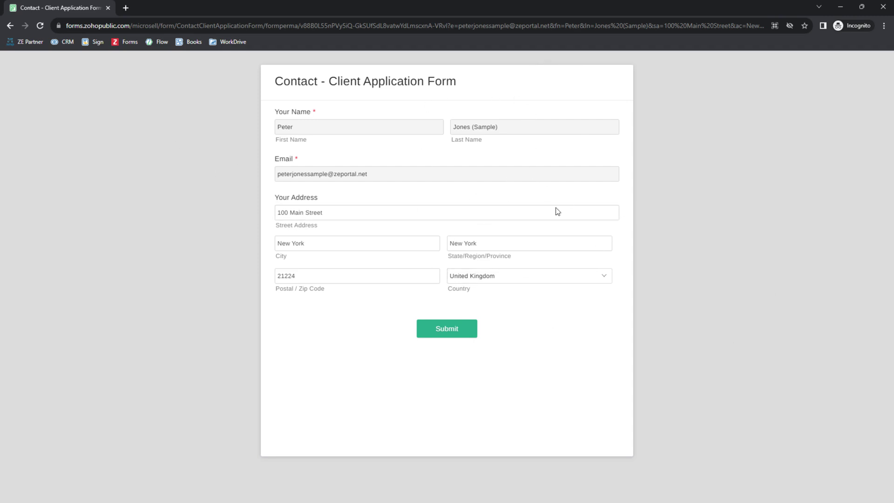
# - Change the street address to '200 Second', set Country to United States, and submit the form
pyautogui.click(270, 212)
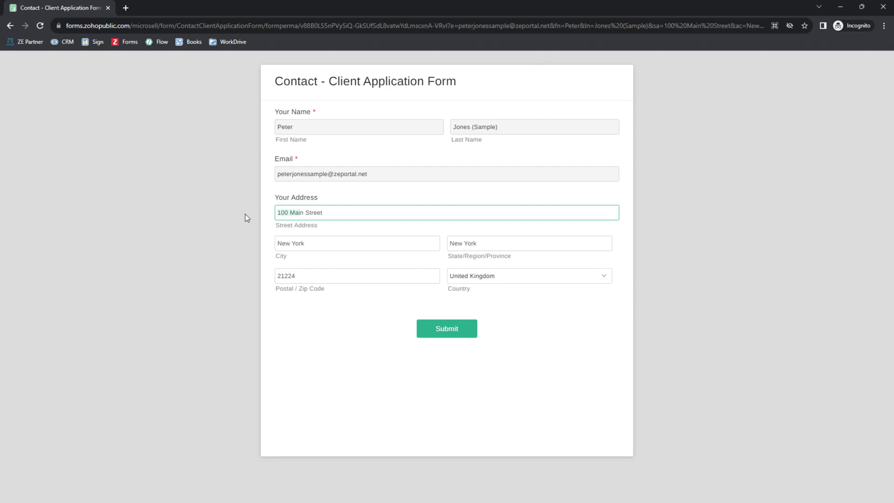
pyautogui.write('200 Second')
pyautogui.click(483, 276)
pyautogui.click(459, 341)
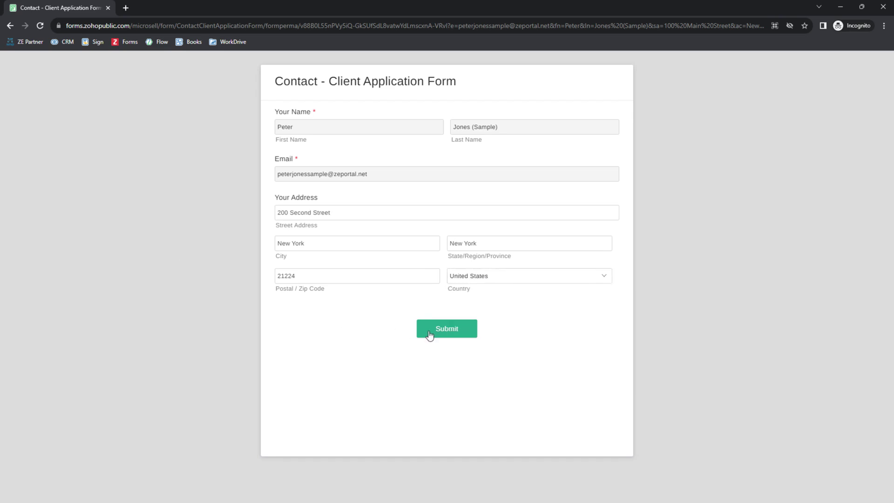
pyautogui.click(436, 333)
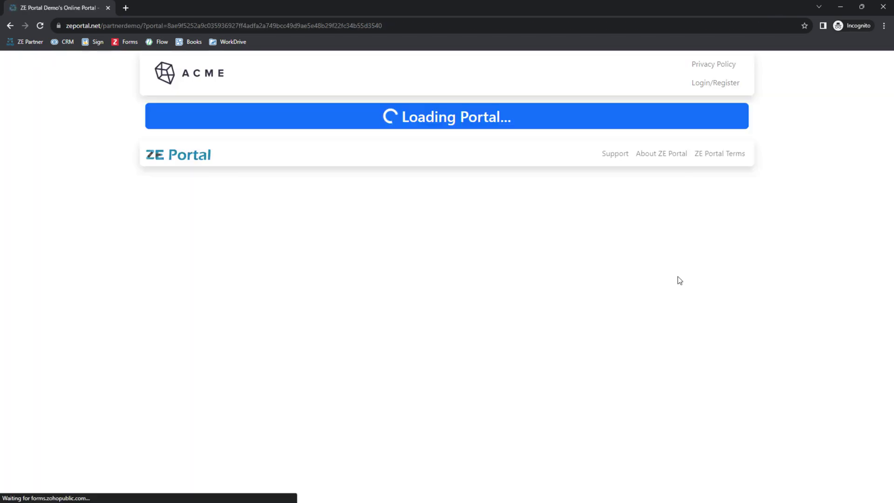
# - Confirm the client portal page shows no action required
pyautogui.scroll(-1, 682, 281)
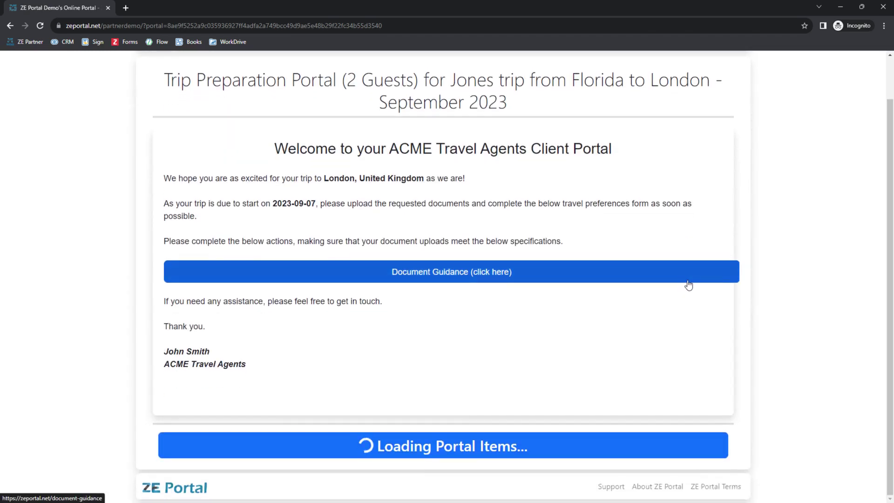
pyautogui.scroll(-5, 629, 291)
pyautogui.moveTo(298, 246); pyautogui.dragTo(588, 249)
pyautogui.click(587, 248)
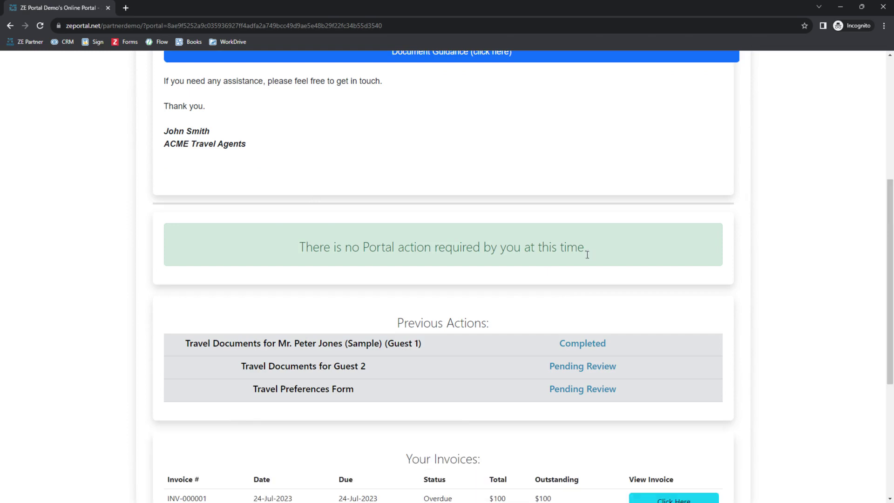
# - Review Previous Actions: Guest 1 Completed, Guest 2 documents and Travel Preferences Form Pending Review
pyautogui.moveTo(207, 343); pyautogui.dragTo(440, 345)
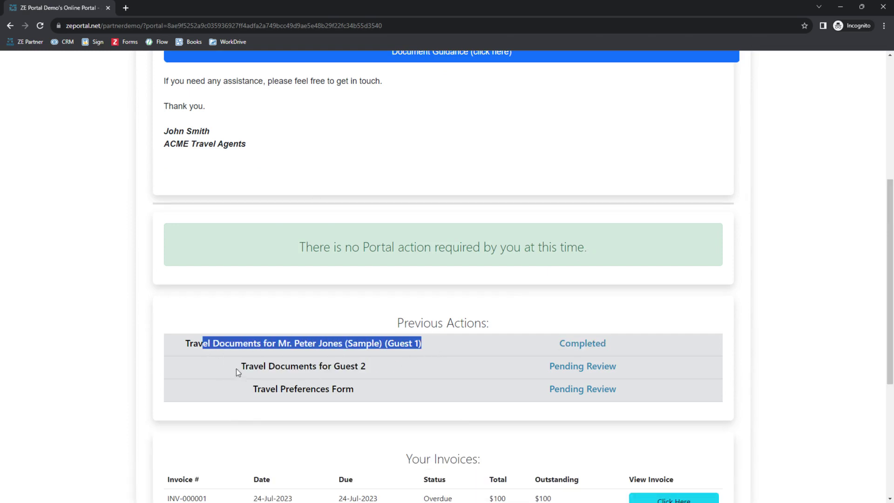
pyautogui.moveTo(236, 368); pyautogui.dragTo(377, 367)
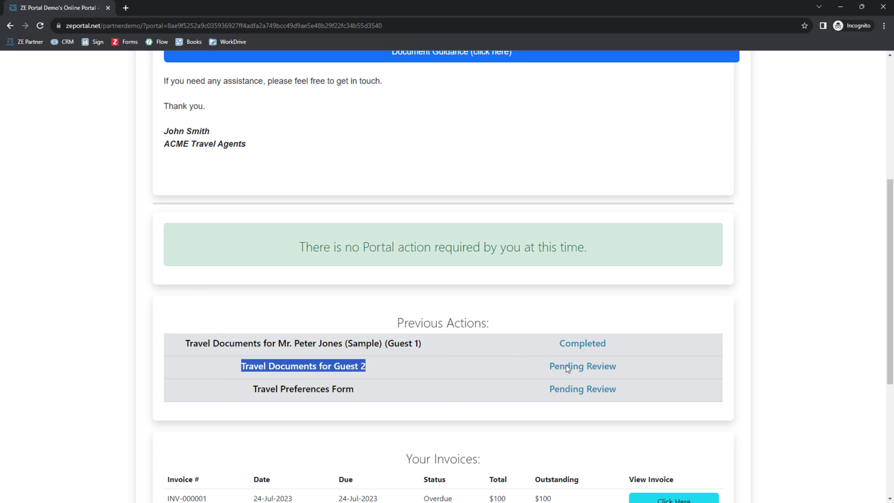
pyautogui.moveTo(214, 392); pyautogui.dragTo(459, 390)
pyautogui.moveTo(567, 389); pyautogui.dragTo(603, 388)
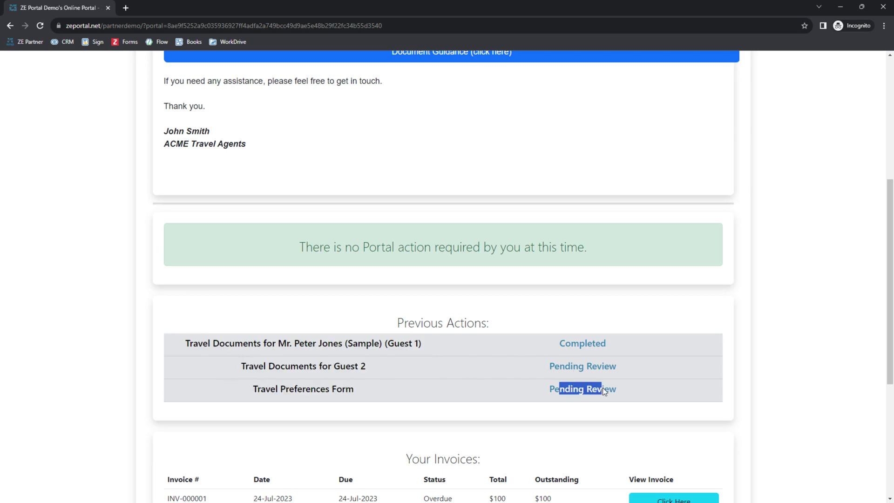
pyautogui.scroll(-4, 755, 302)
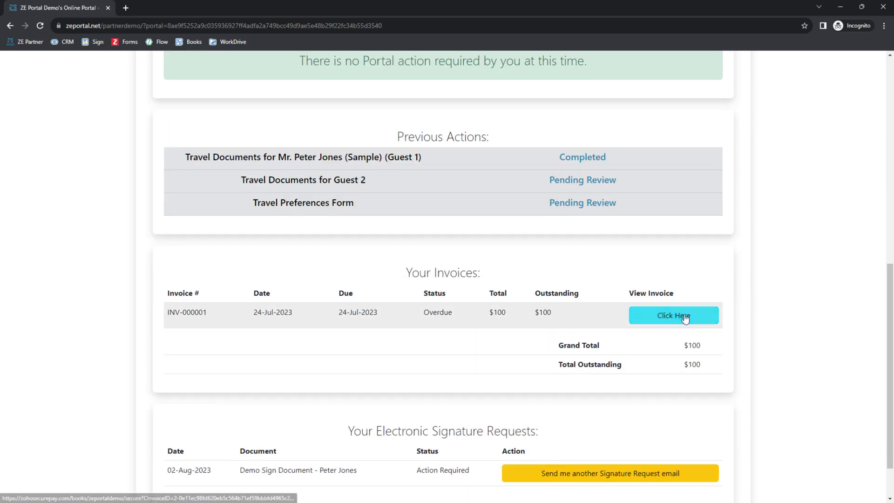
pyautogui.scroll(-2, 682, 324)
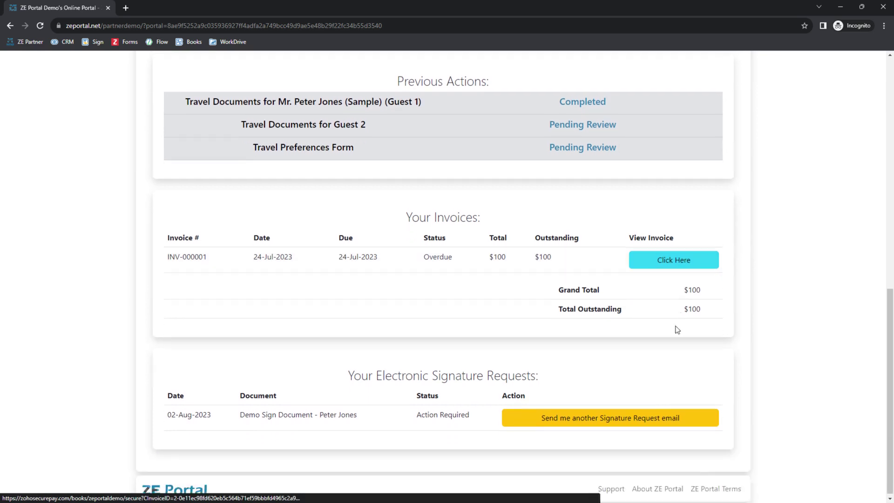
# - Return to the CRM portal record, close the email preview, and reload the page
pyautogui.click(582, 422)
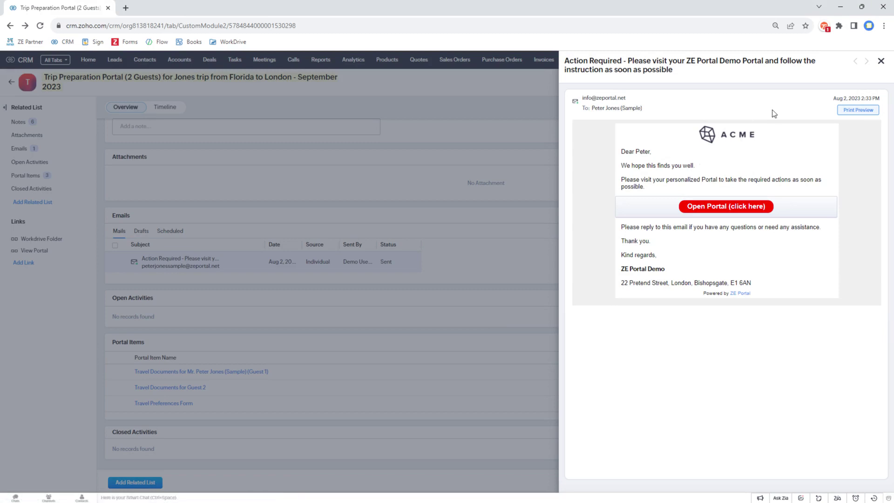
pyautogui.click(881, 61)
pyautogui.rightClick(475, 158)
pyautogui.click(508, 182)
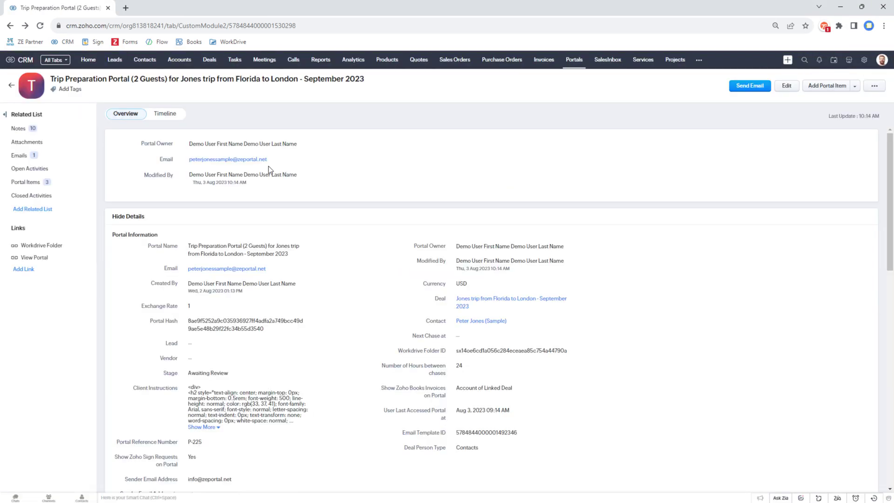
# - Open the linked Jones trip deal and list its portal items awaiting processing
pyautogui.click(496, 303)
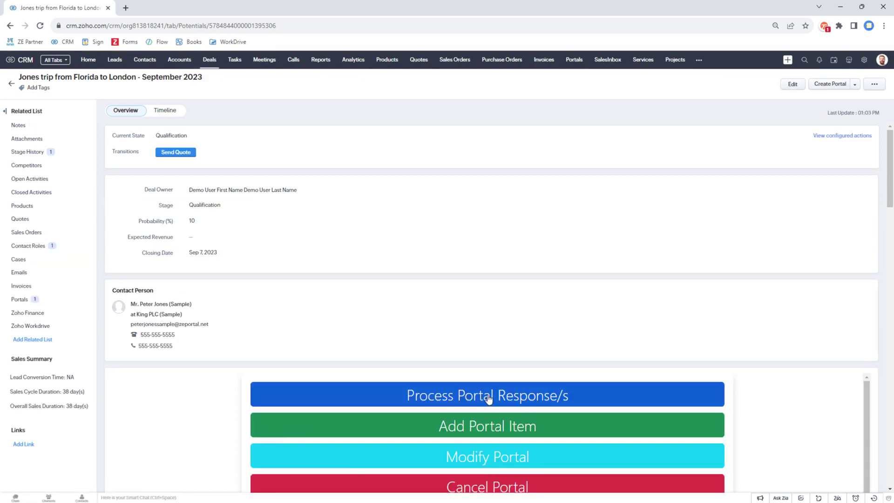
pyautogui.click(488, 398)
pyautogui.scroll(-2, 503, 339)
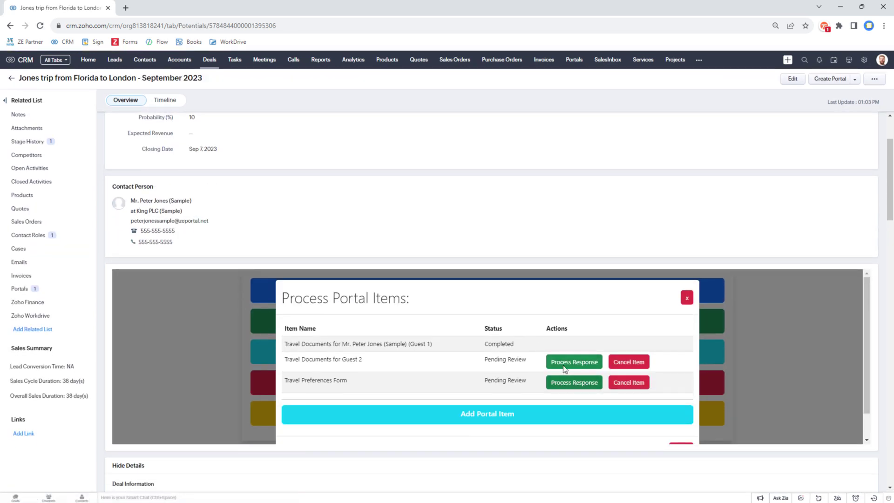
pyautogui.middleClick(88, 59)
pyautogui.click(175, 9)
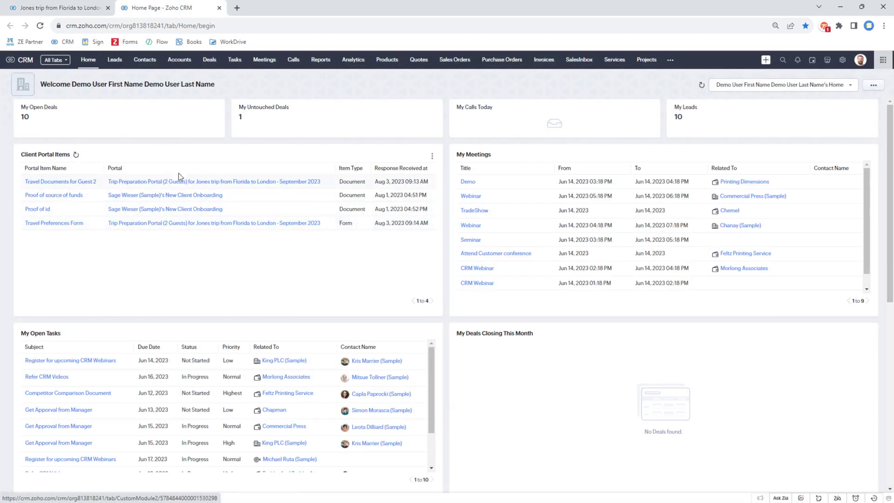
pyautogui.hotkey('ctrl', 'shift', 'Tab')
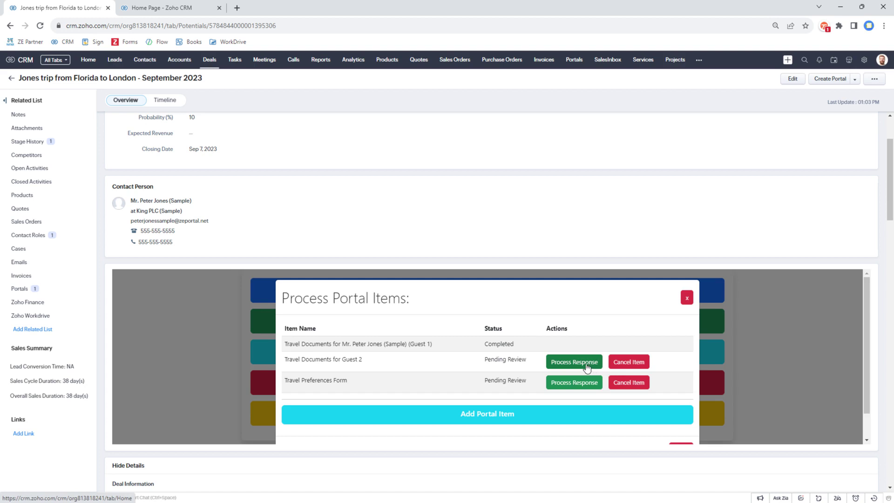
# - Accept Guest 2's resubmitted travel documents and submit the response
pyautogui.click(585, 367)
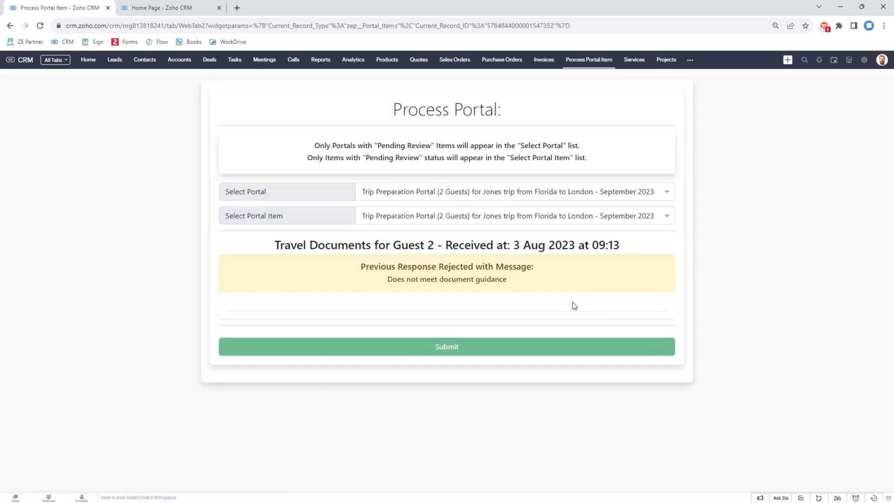
pyautogui.scroll(-2, 400, 187)
pyautogui.moveTo(384, 186); pyautogui.dragTo(510, 188)
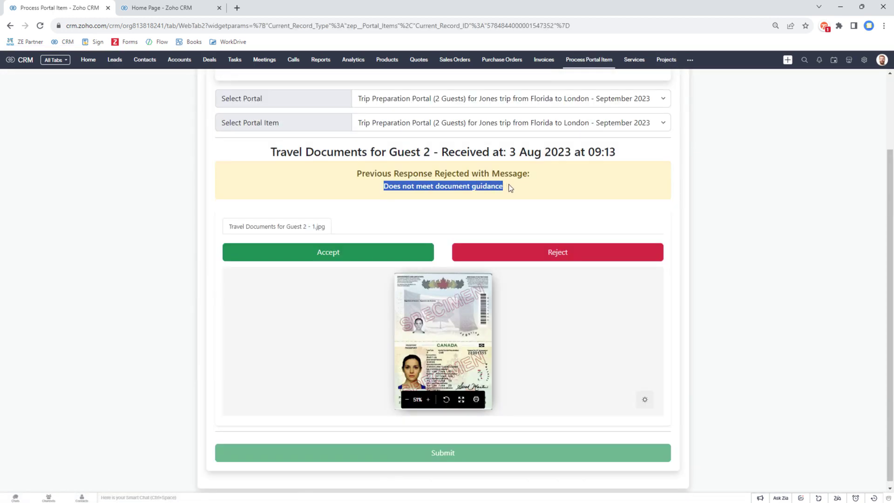
pyautogui.click(508, 186)
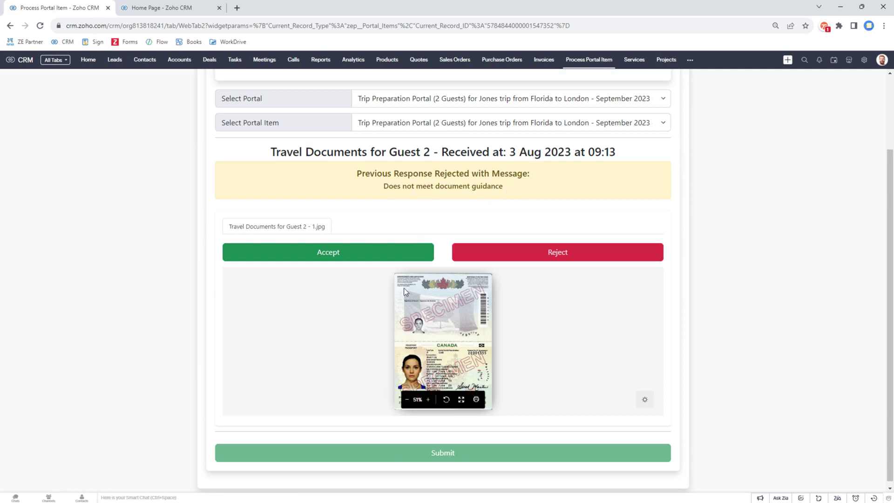
pyautogui.click(373, 256)
pyautogui.click(406, 456)
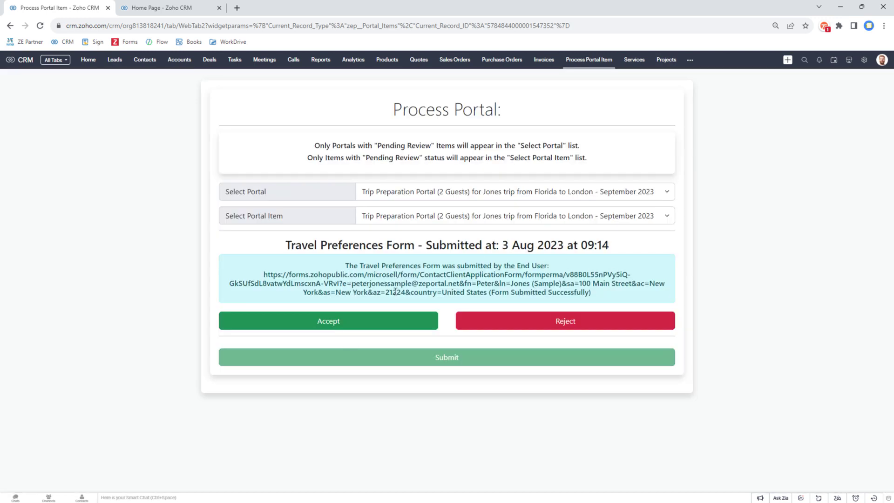
# - Accept the Travel Preferences Form response and check the record's portal items
pyautogui.moveTo(350, 283); pyautogui.dragTo(583, 288)
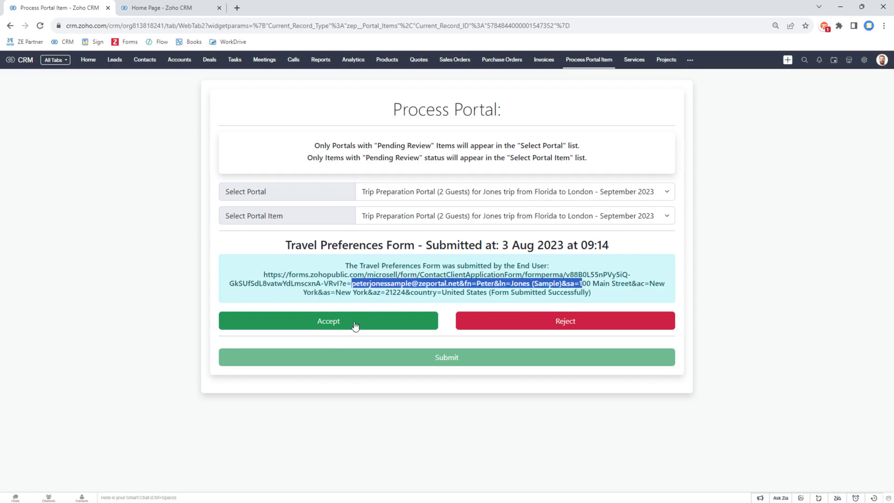
pyautogui.click(355, 326)
pyautogui.click(429, 362)
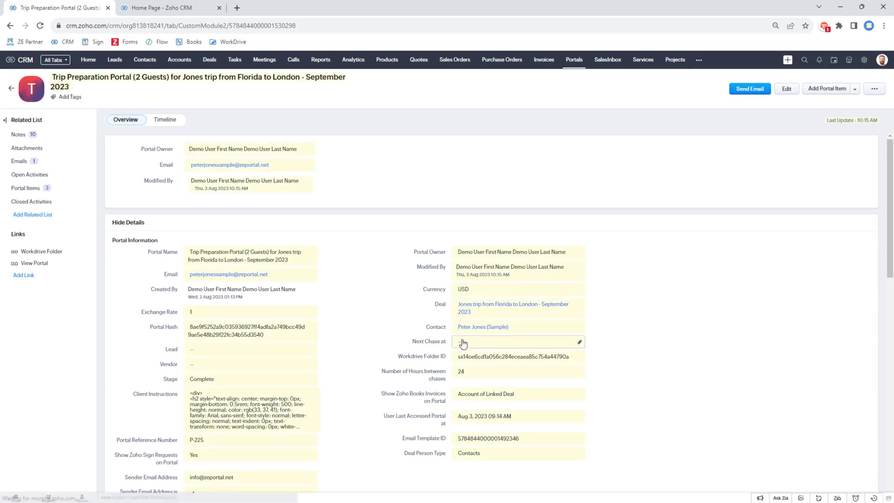
pyautogui.click(29, 161)
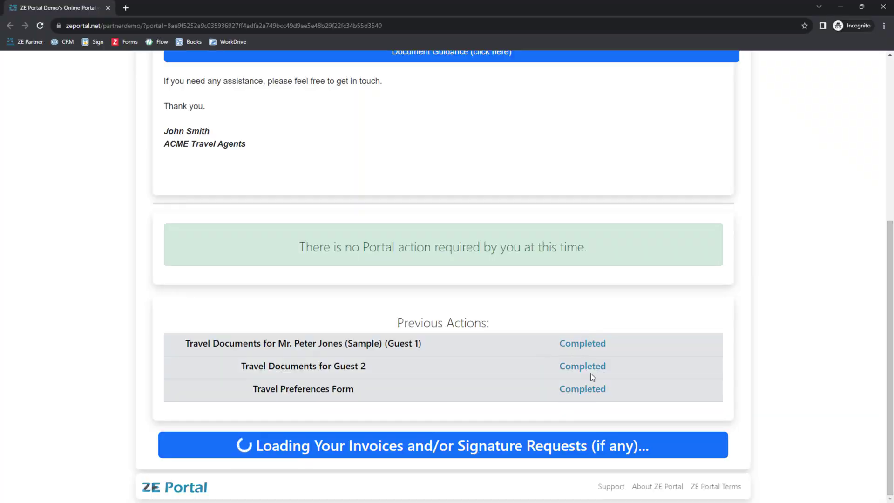
# - Open ZE Portal's Subscriber Help from the Support link in the footer
pyautogui.scroll(-5, 592, 376)
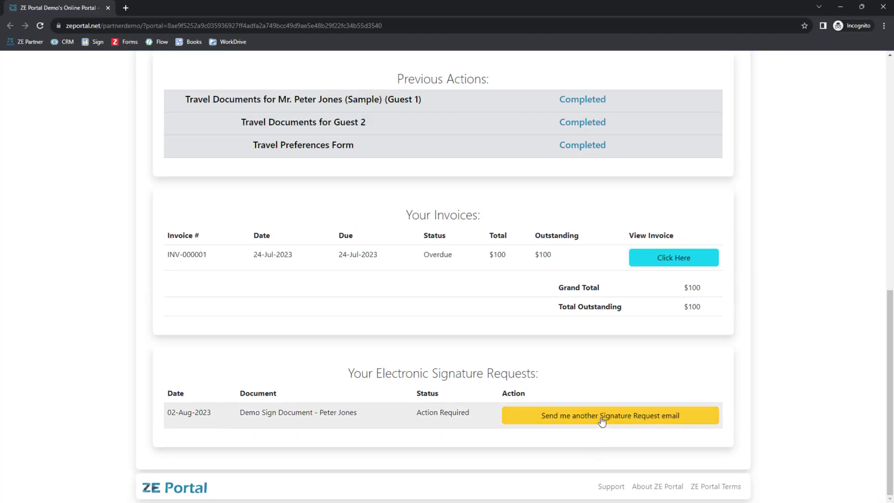
pyautogui.click(614, 487)
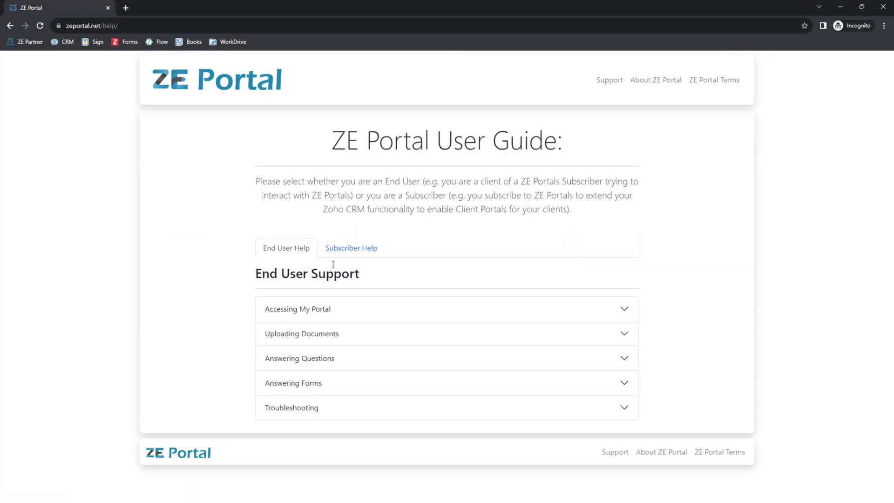
pyautogui.click(354, 250)
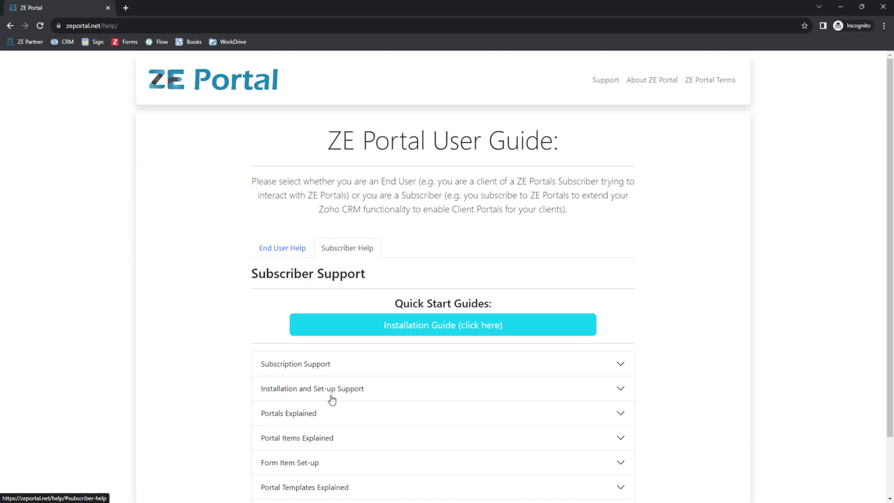
# - Expand Installation and Set-up > Customisation > Custom Functions and show the Create Deal Portal code
pyautogui.click(333, 391)
pyautogui.scroll(-3, 393, 236)
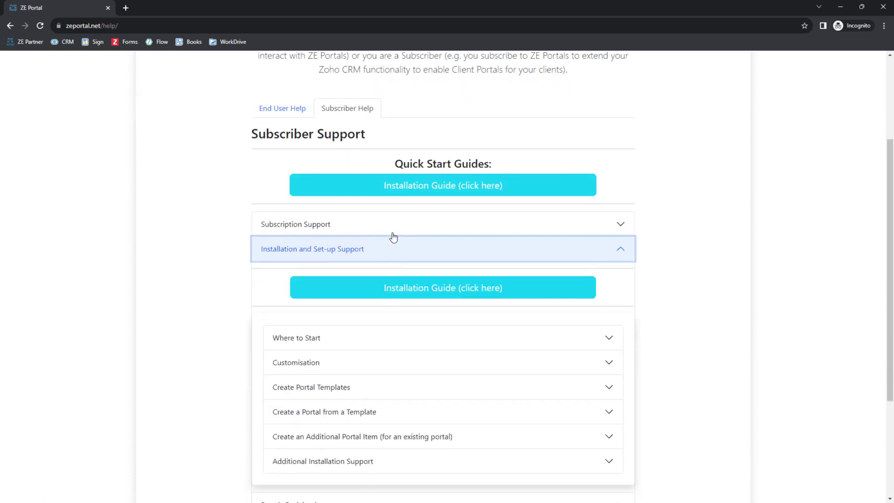
pyautogui.click(359, 365)
pyautogui.scroll(-2, 417, 218)
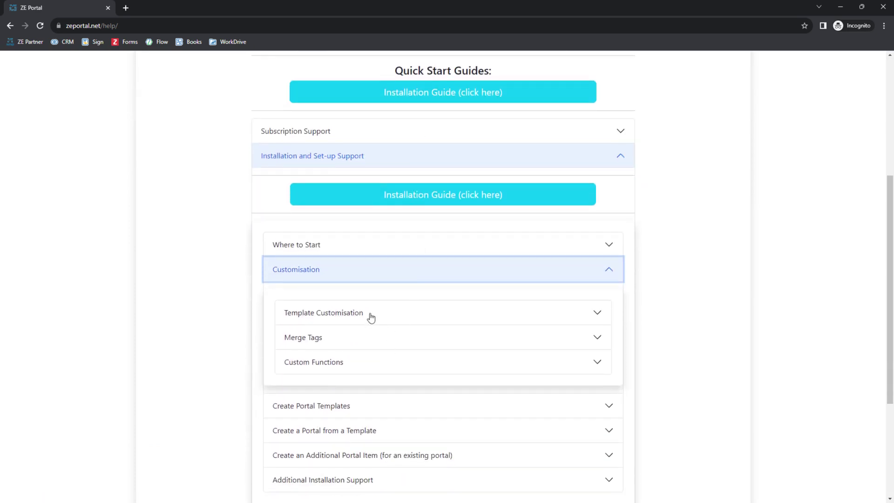
pyautogui.click(332, 314)
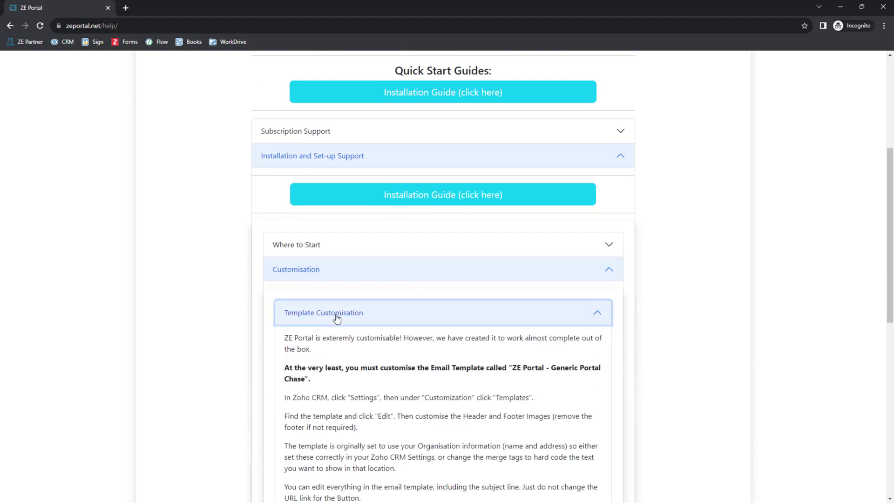
pyautogui.click(334, 362)
pyautogui.scroll(-4, 458, 255)
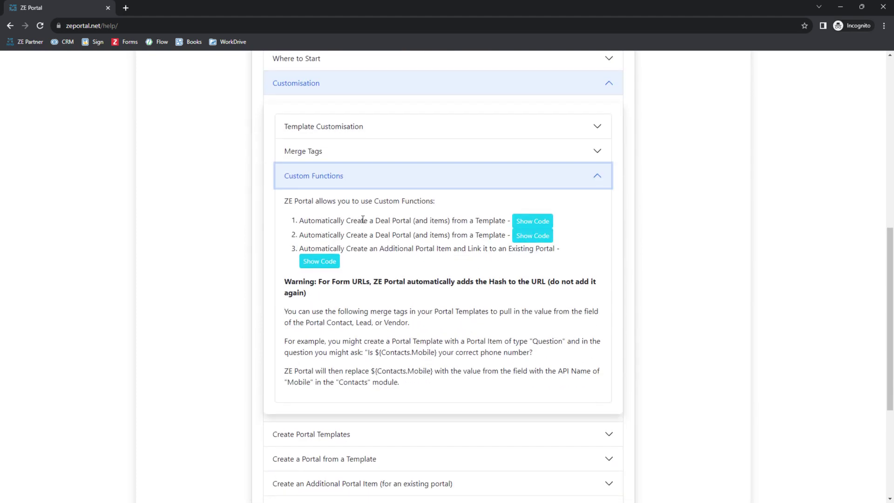
pyautogui.click(539, 223)
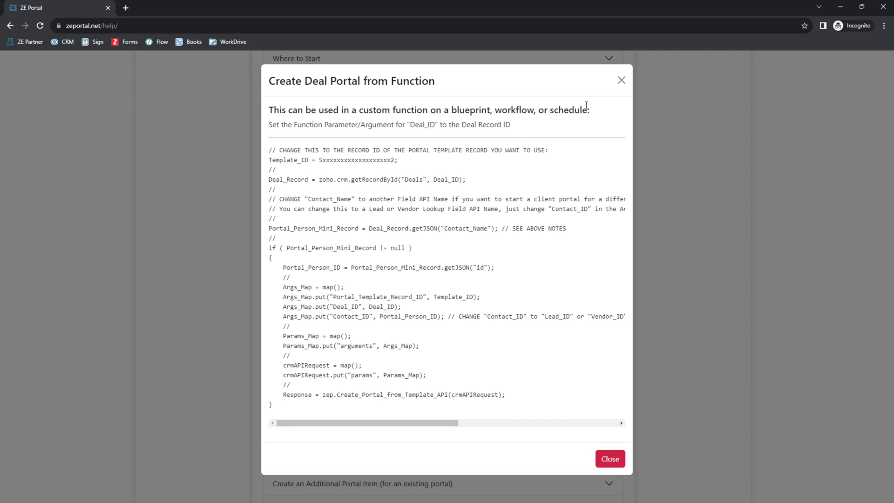
# - Close the deal portal code, then view and close the Add Portal Item from Function code
pyautogui.click(622, 83)
pyautogui.click(319, 261)
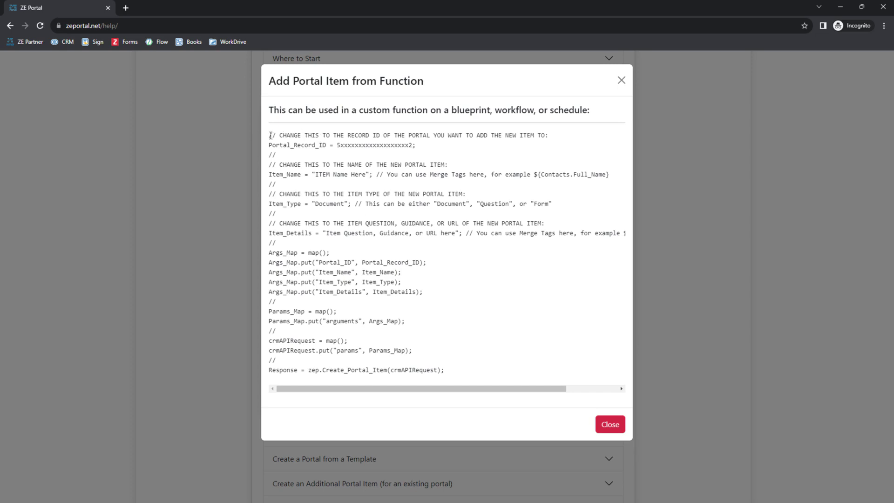
pyautogui.moveTo(270, 136); pyautogui.dragTo(460, 381)
pyautogui.click(422, 308)
pyautogui.click(611, 425)
pyautogui.scroll(-3, 531, 291)
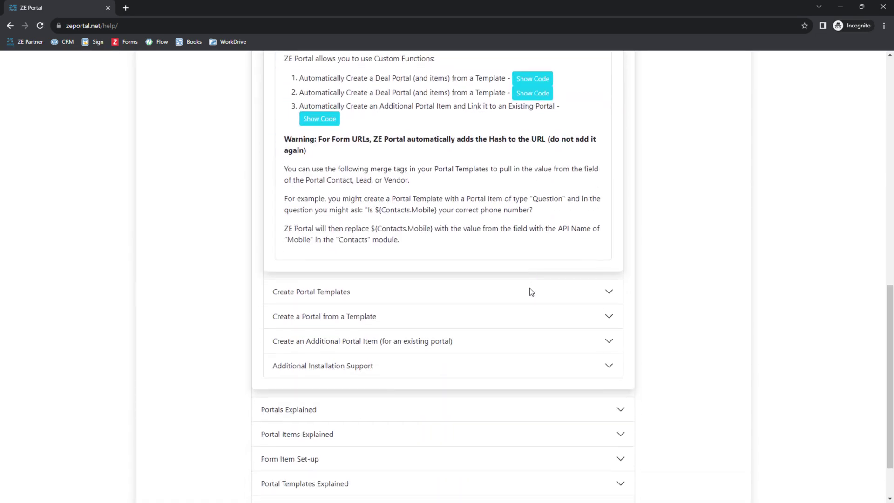